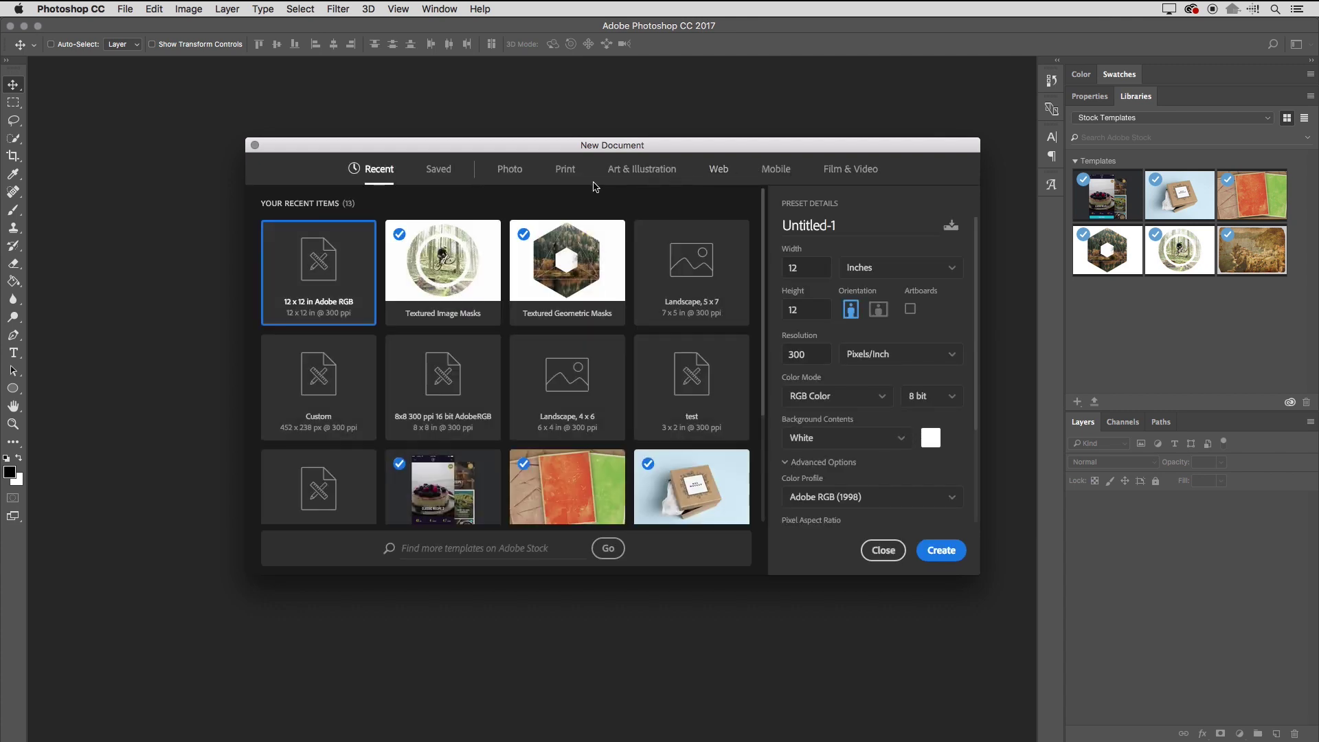
Browse the Print templates in the New Document window and open the Indie Rock Newspaper-Style Flyer details
left_click(516, 174)
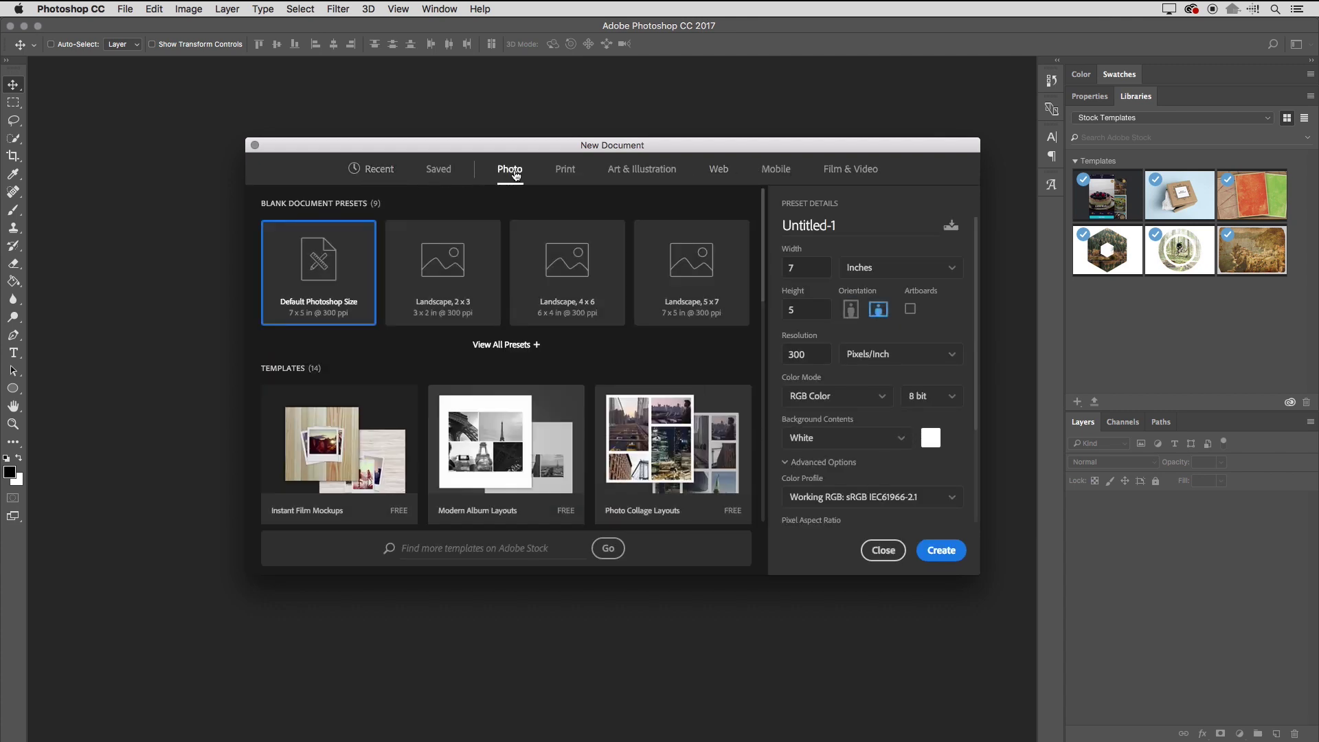
left_click(566, 172)
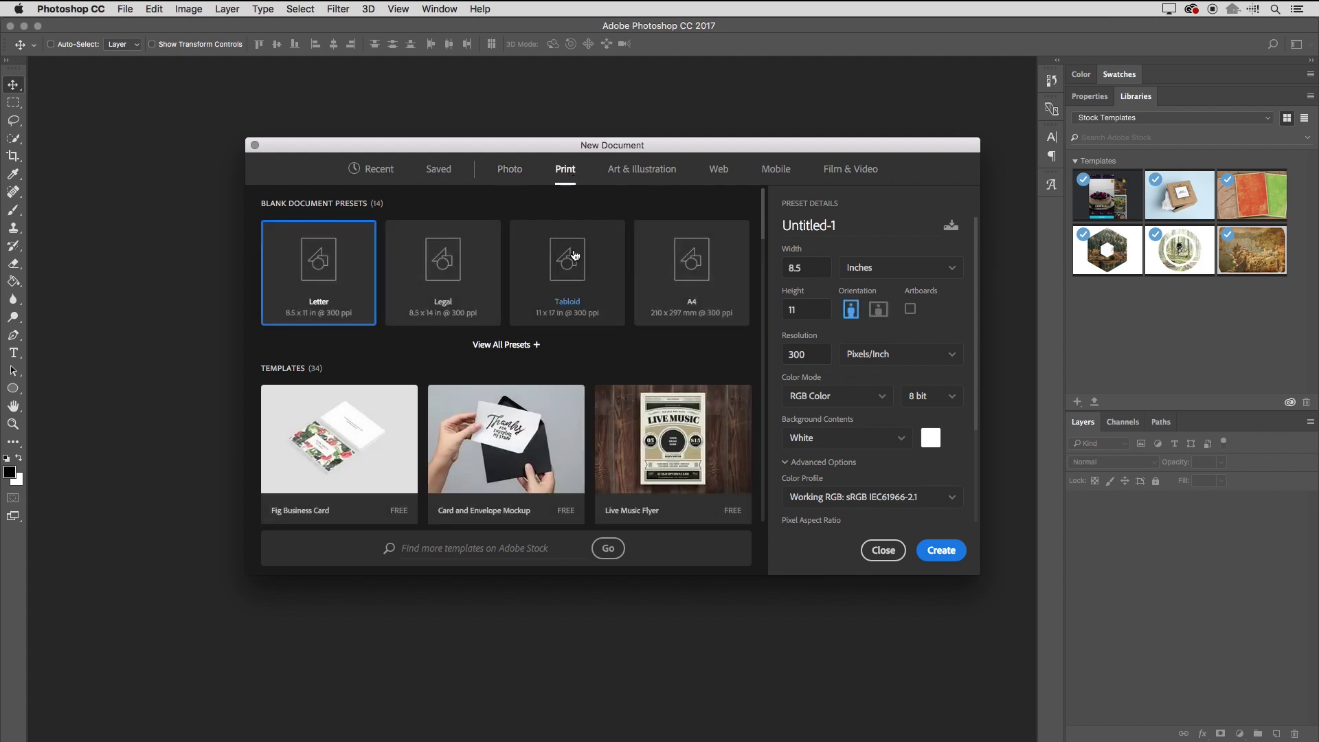
scroll(571, 268, "down", 5)
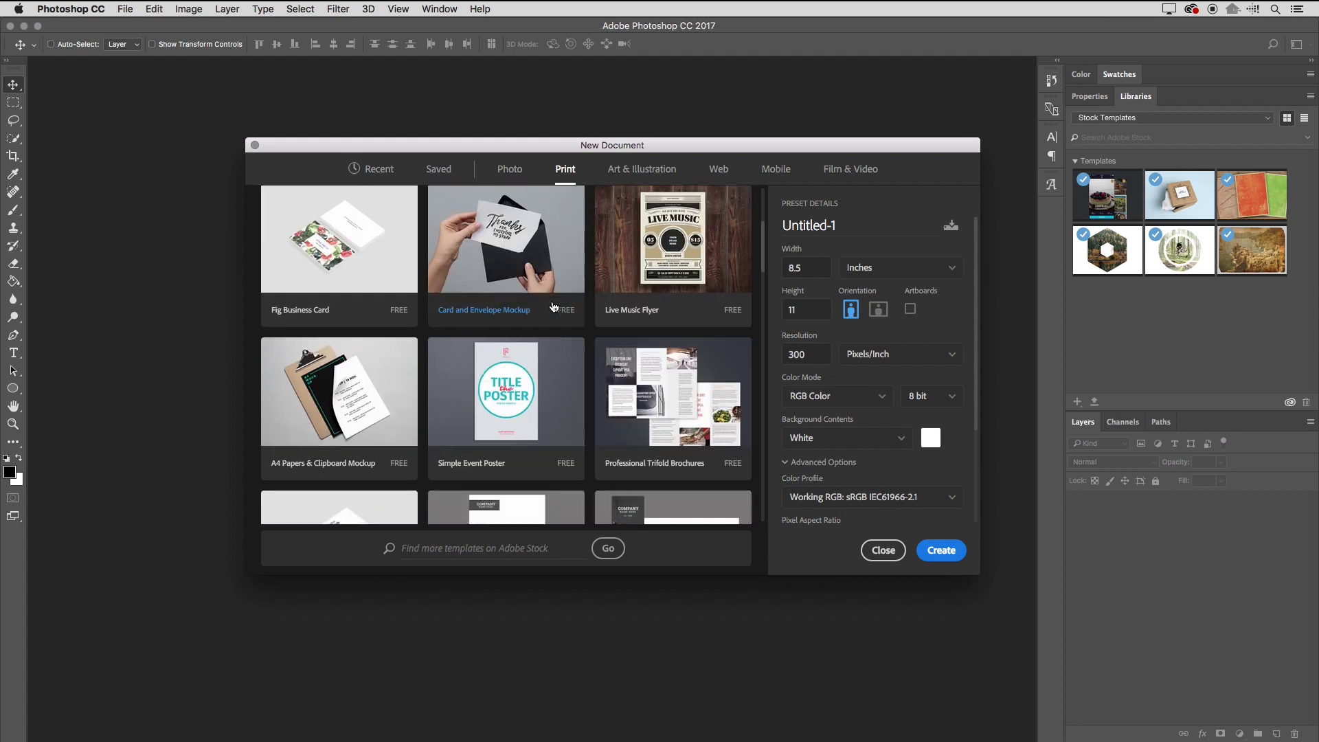
scroll(554, 306, "down", 10)
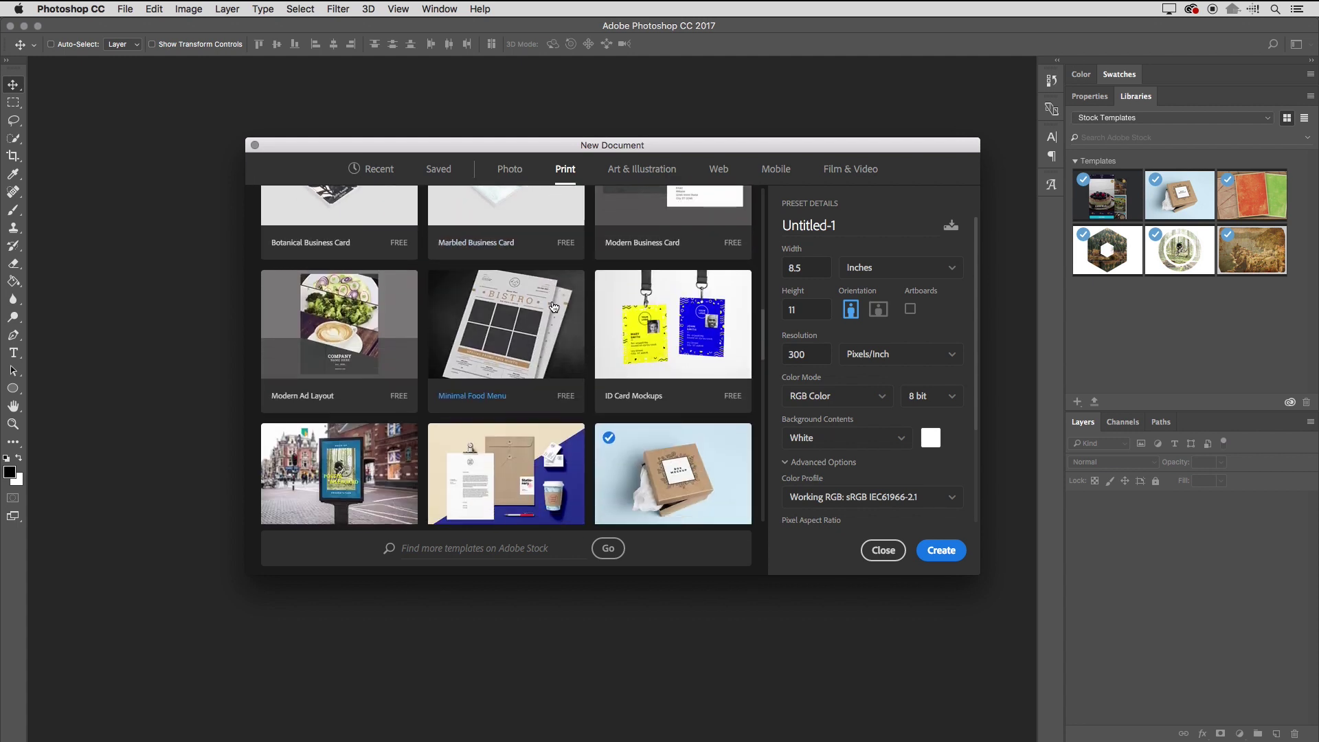
scroll(554, 306, "down", 12)
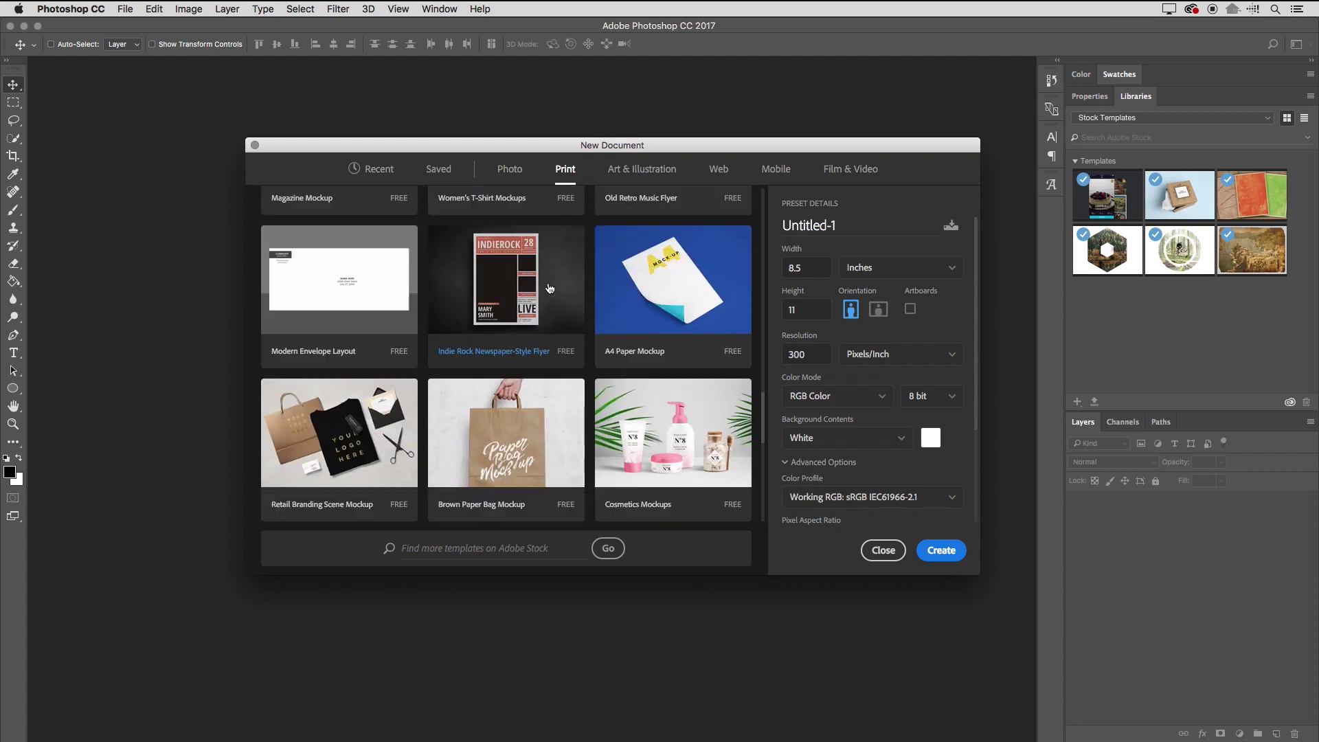
left_click(549, 294)
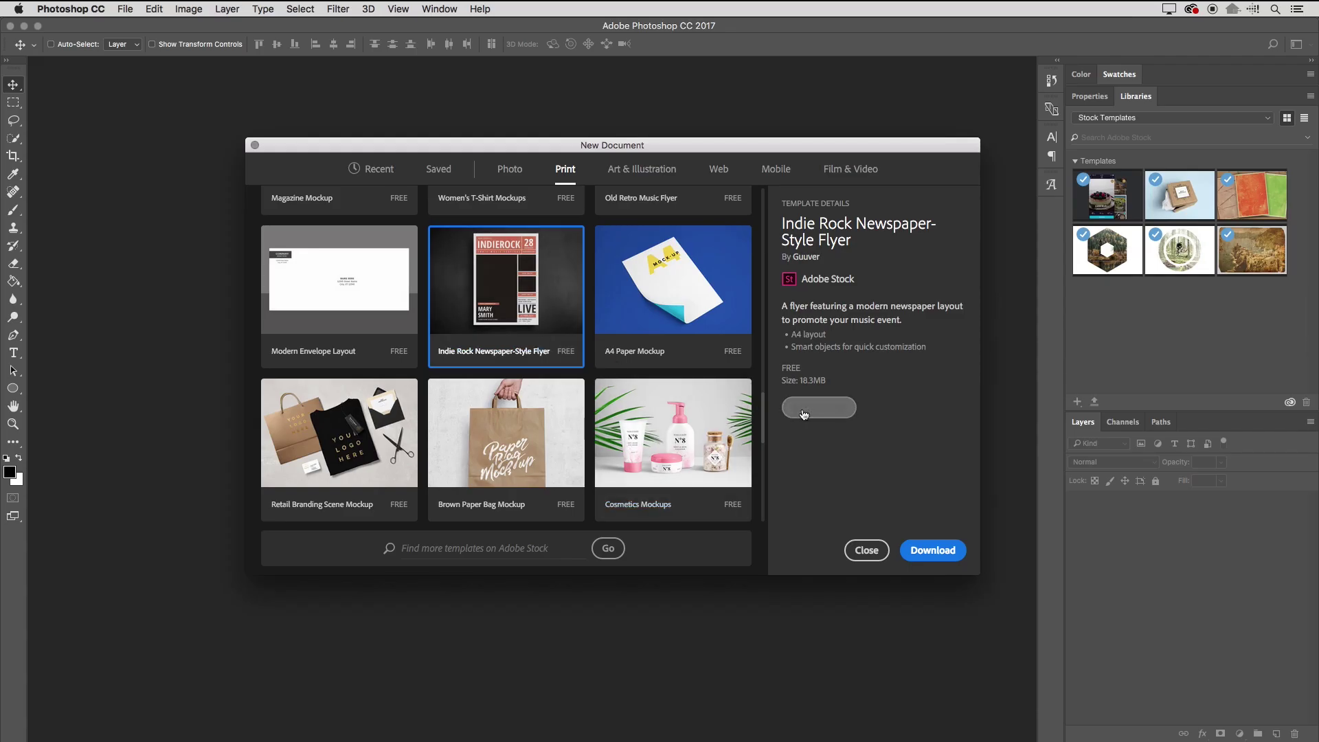
Preview the Indie Rock flyer at full size, download it, and close the New Document window
left_click(818, 408)
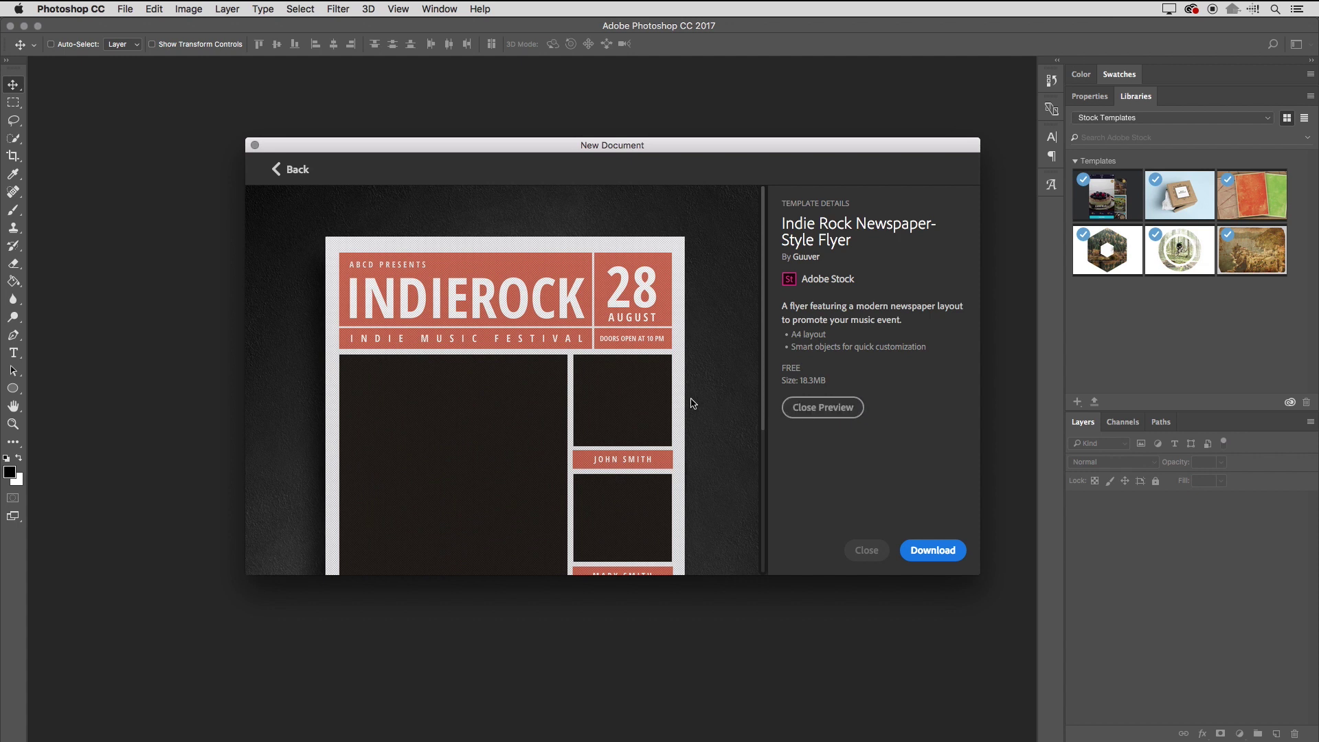
scroll(692, 403, "down", 3)
scroll(692, 402, "down", 4)
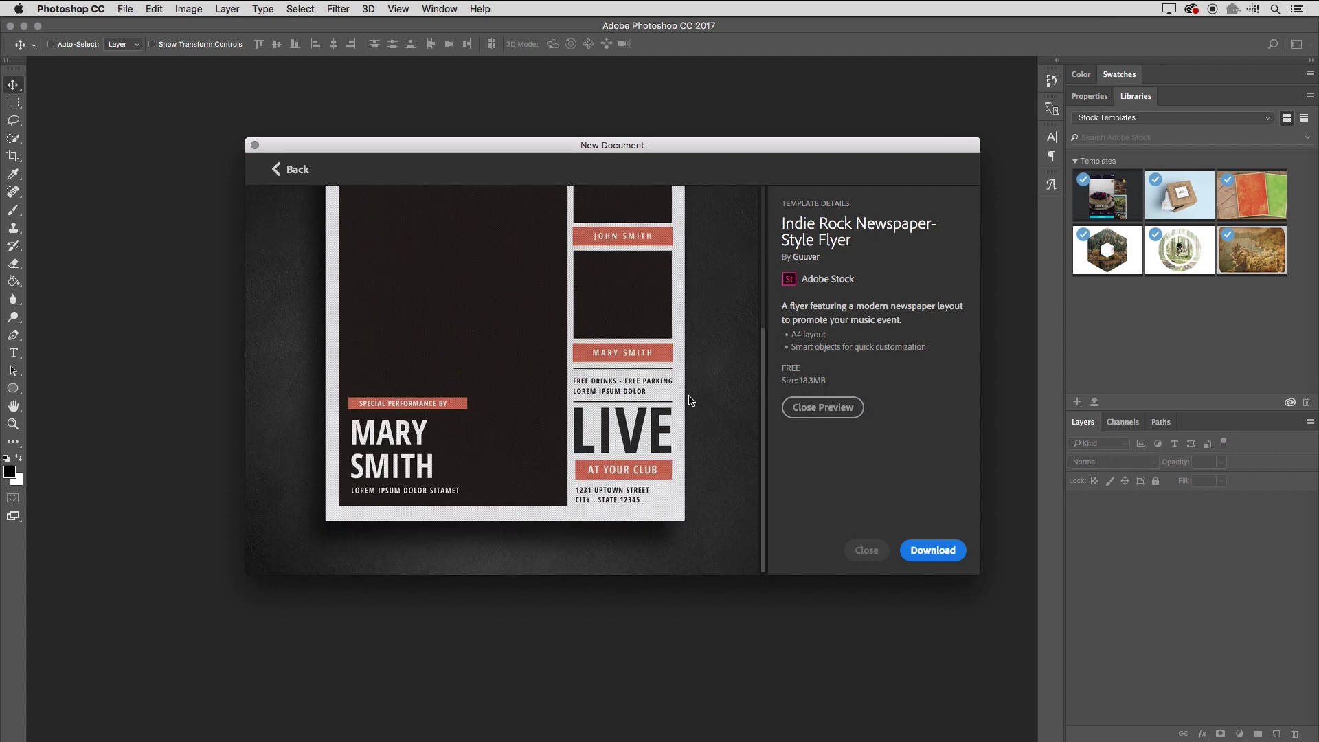
left_click(833, 409)
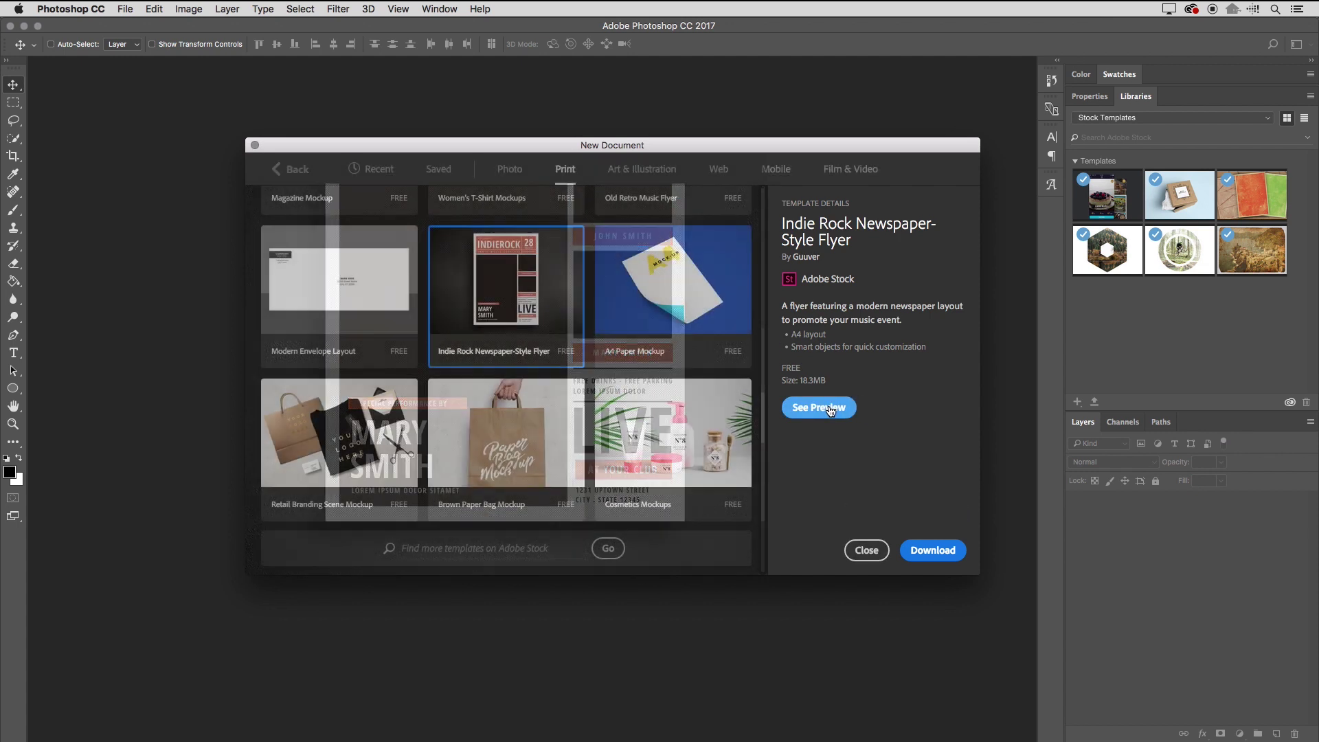
left_click(943, 550)
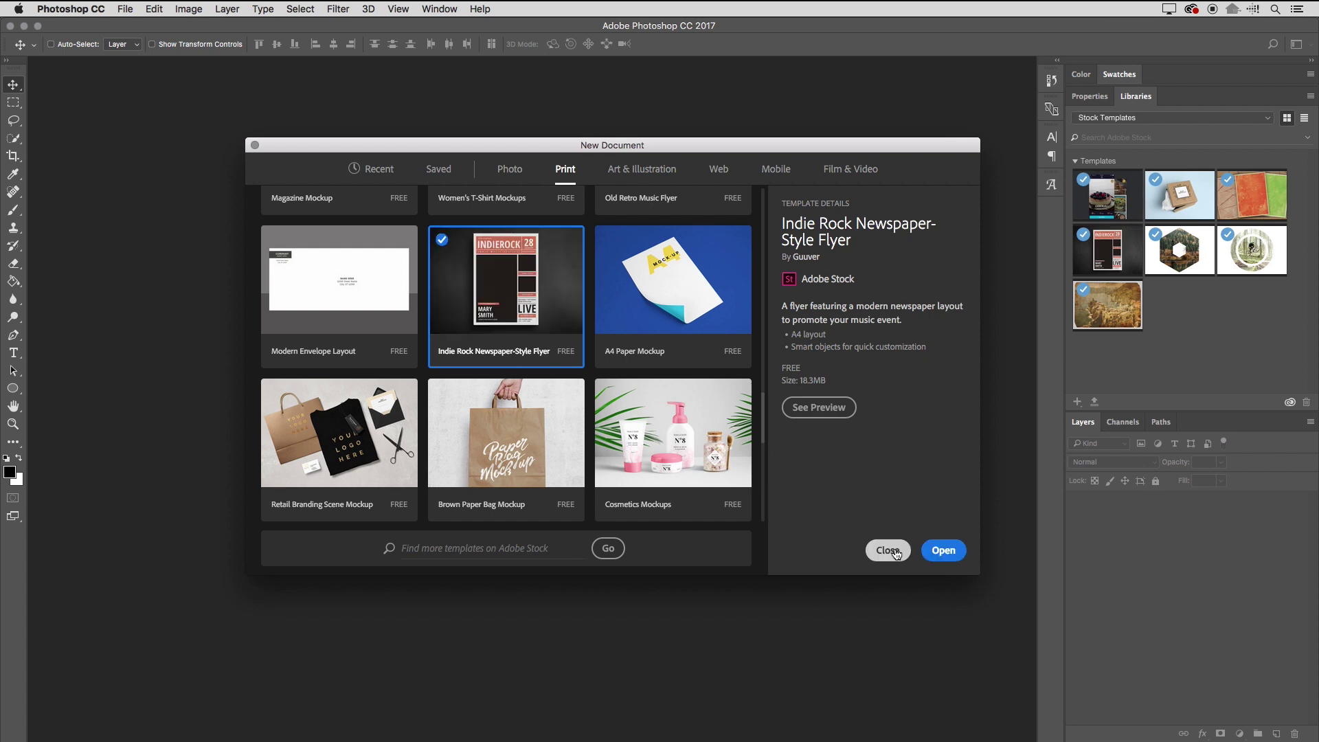
left_click(895, 551)
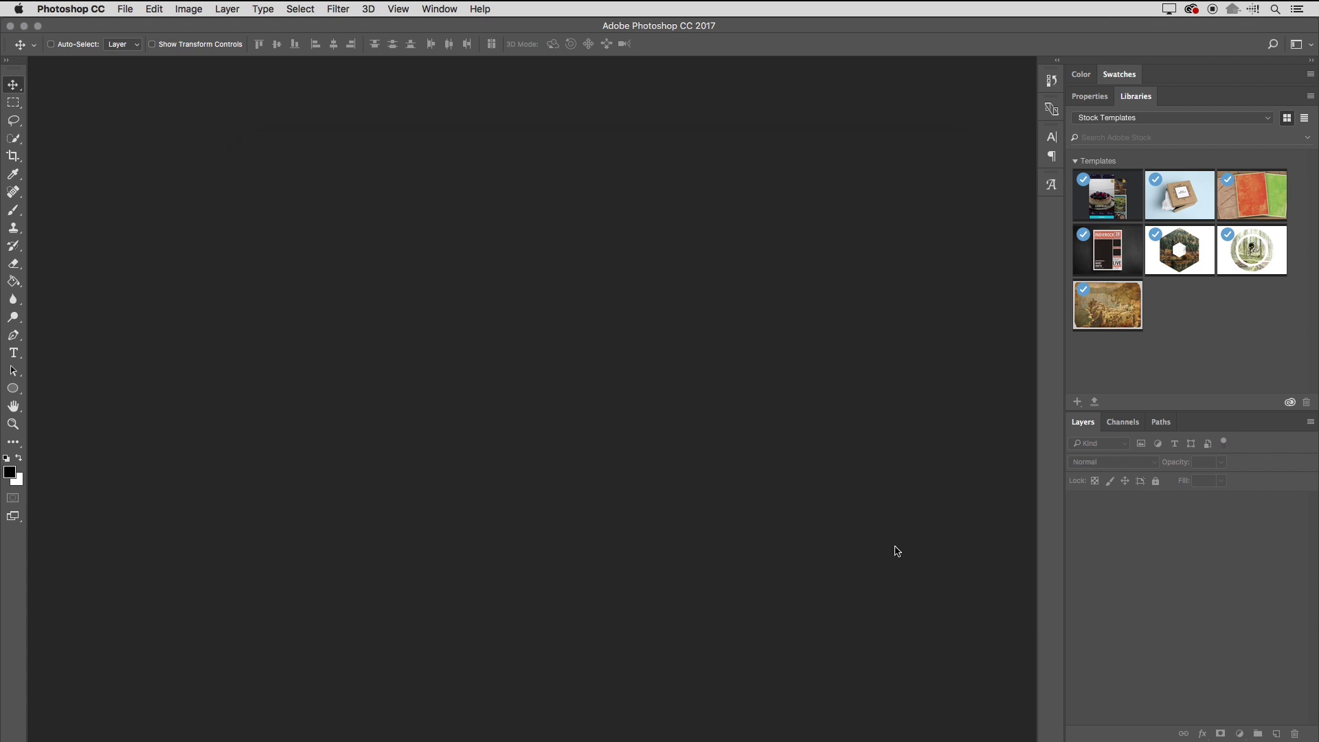
Open the Indie Rock News template from Libraries and collapse Libraries to expand the Layers panel
double_click(1115, 253)
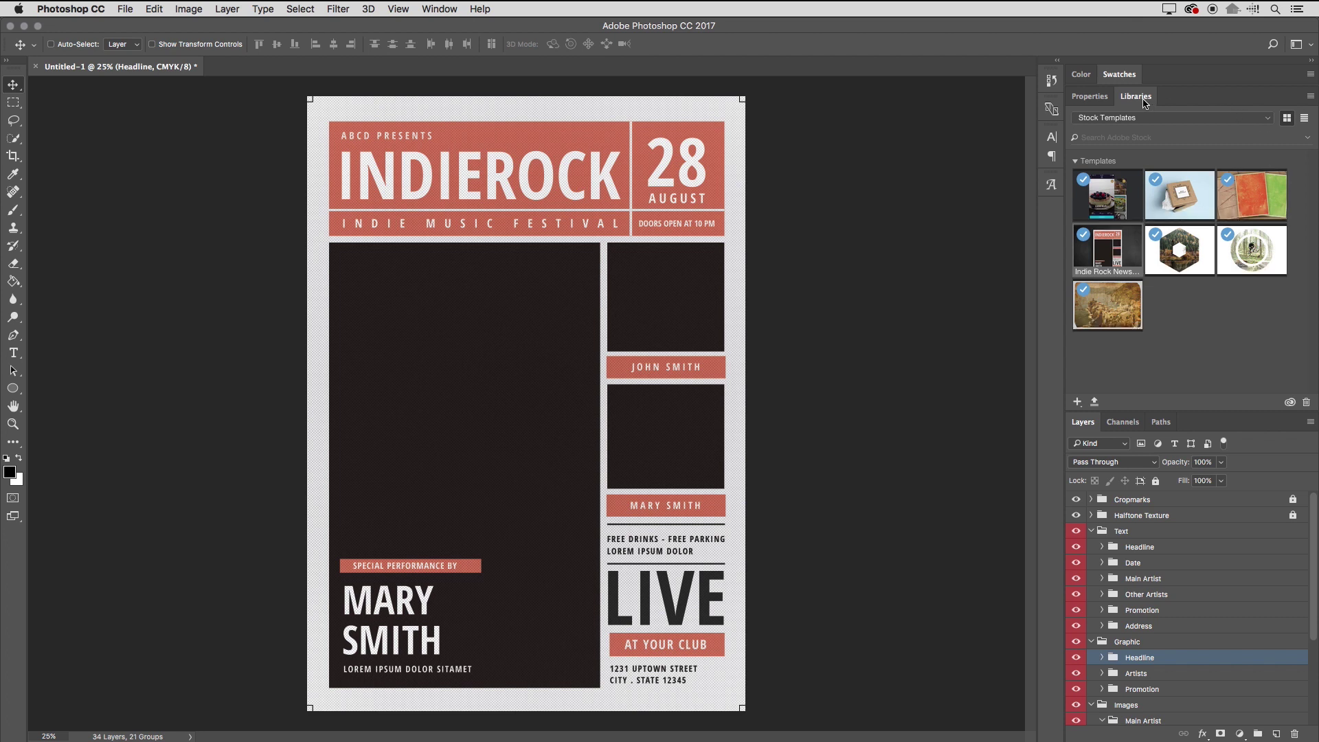
left_click(1144, 100)
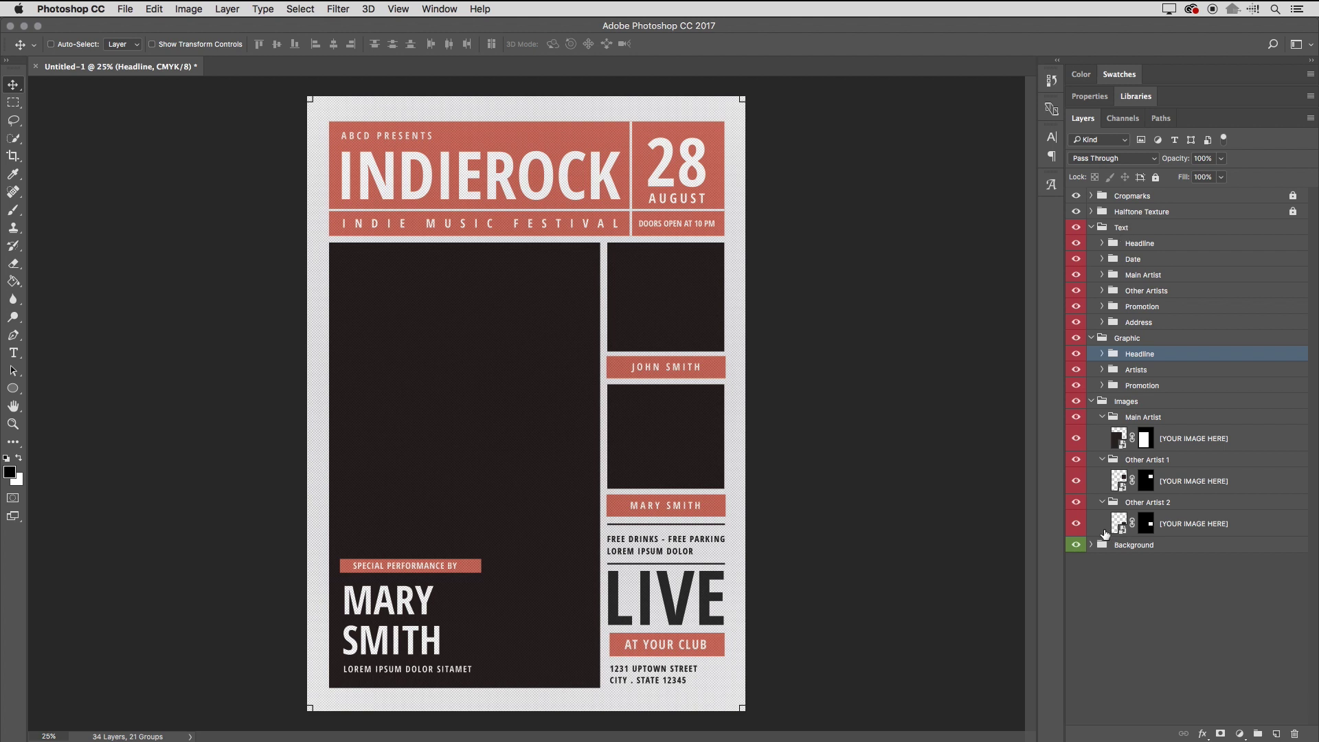
Hide all groups except Background and Images, then select the Main Artist placeholder image layer
left_click(1078, 549, "alt")
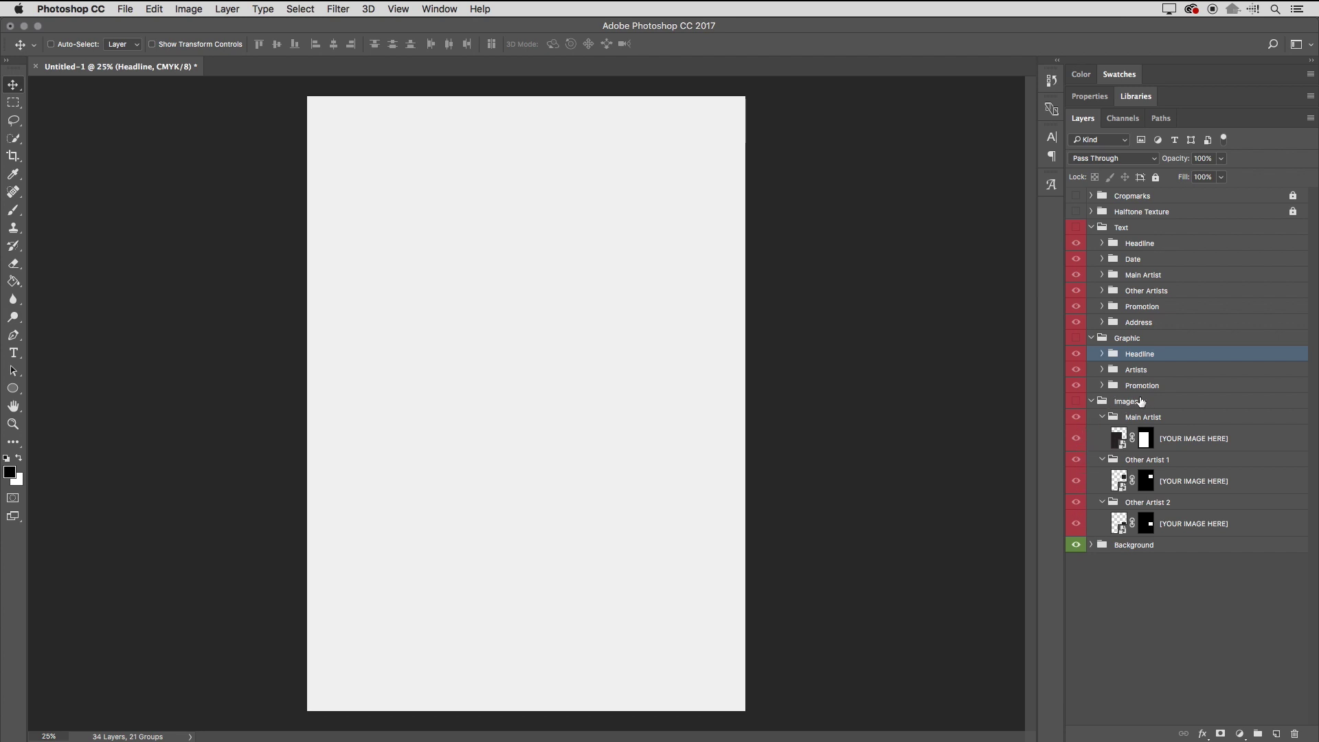
left_click(1077, 400)
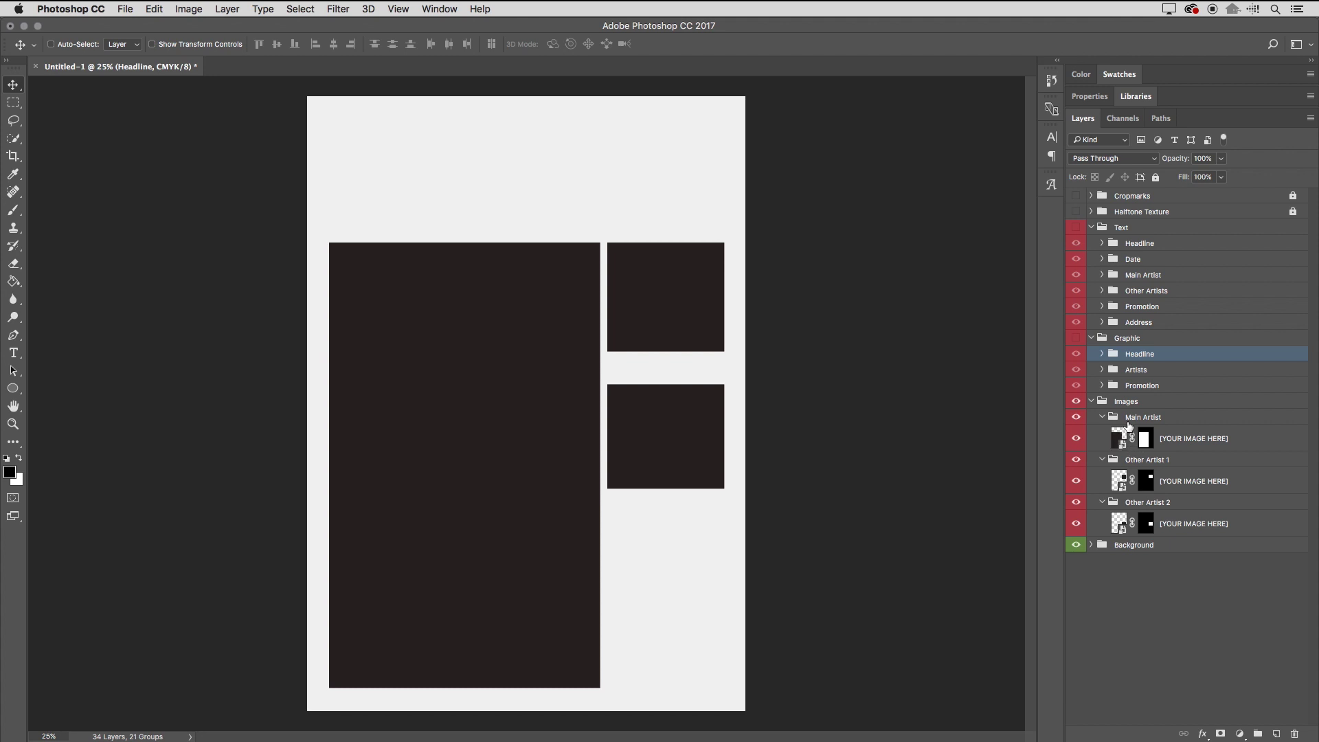
left_click(1077, 418)
left_click(1077, 417)
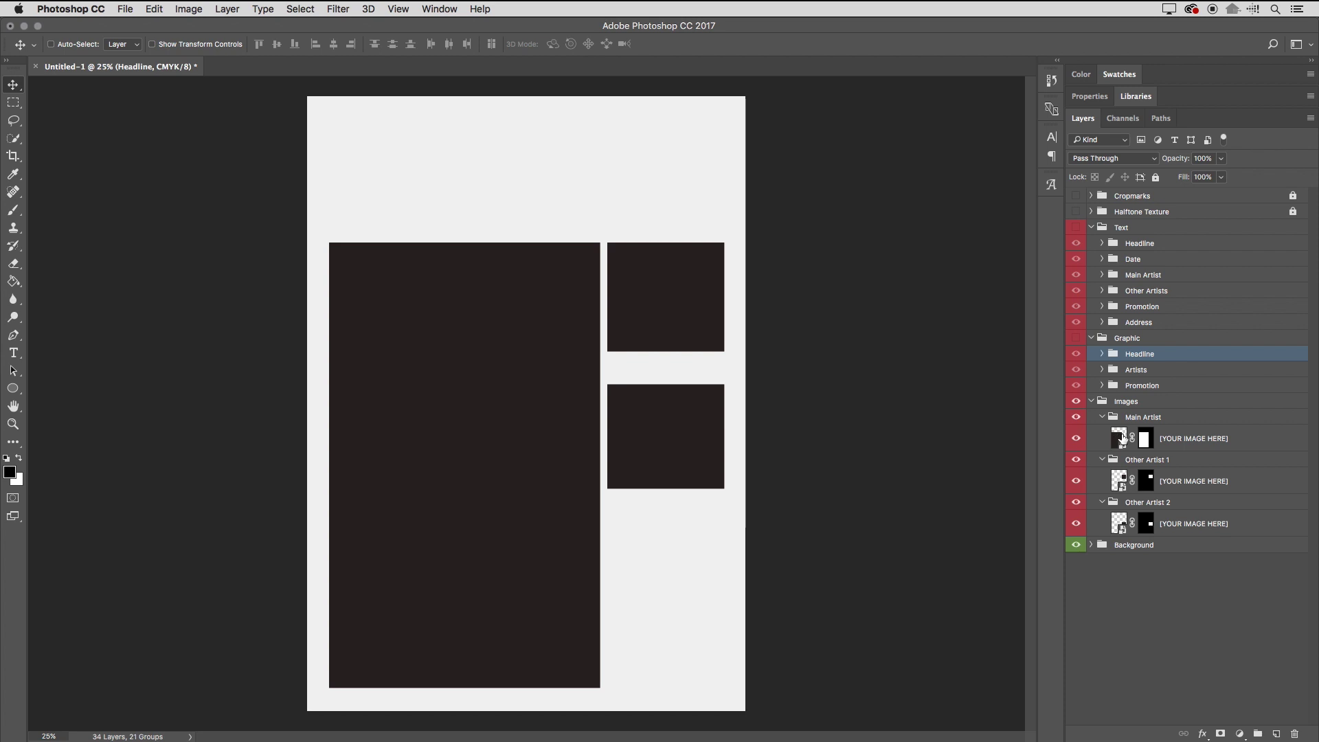
left_click(1123, 440)
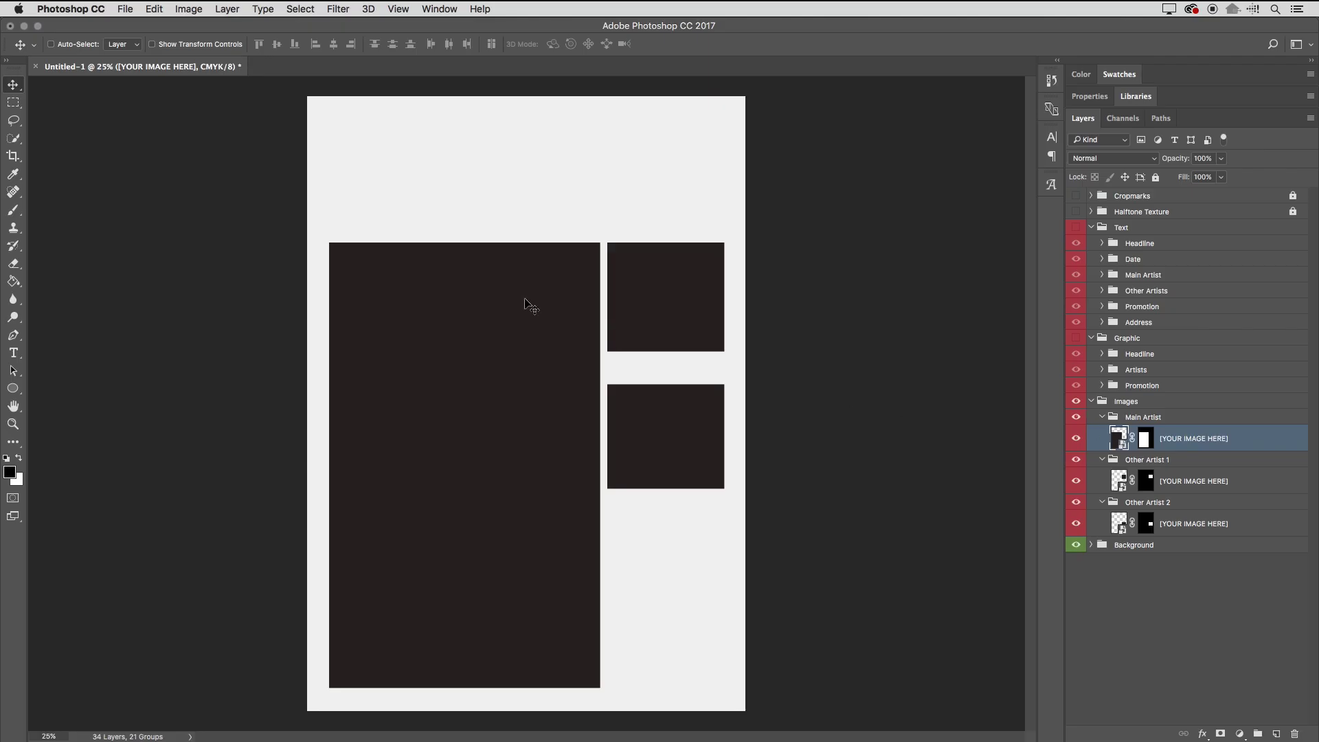
Open the Main Artist placeholder's smart object contents in its own .psb tab
left_click(228, 8)
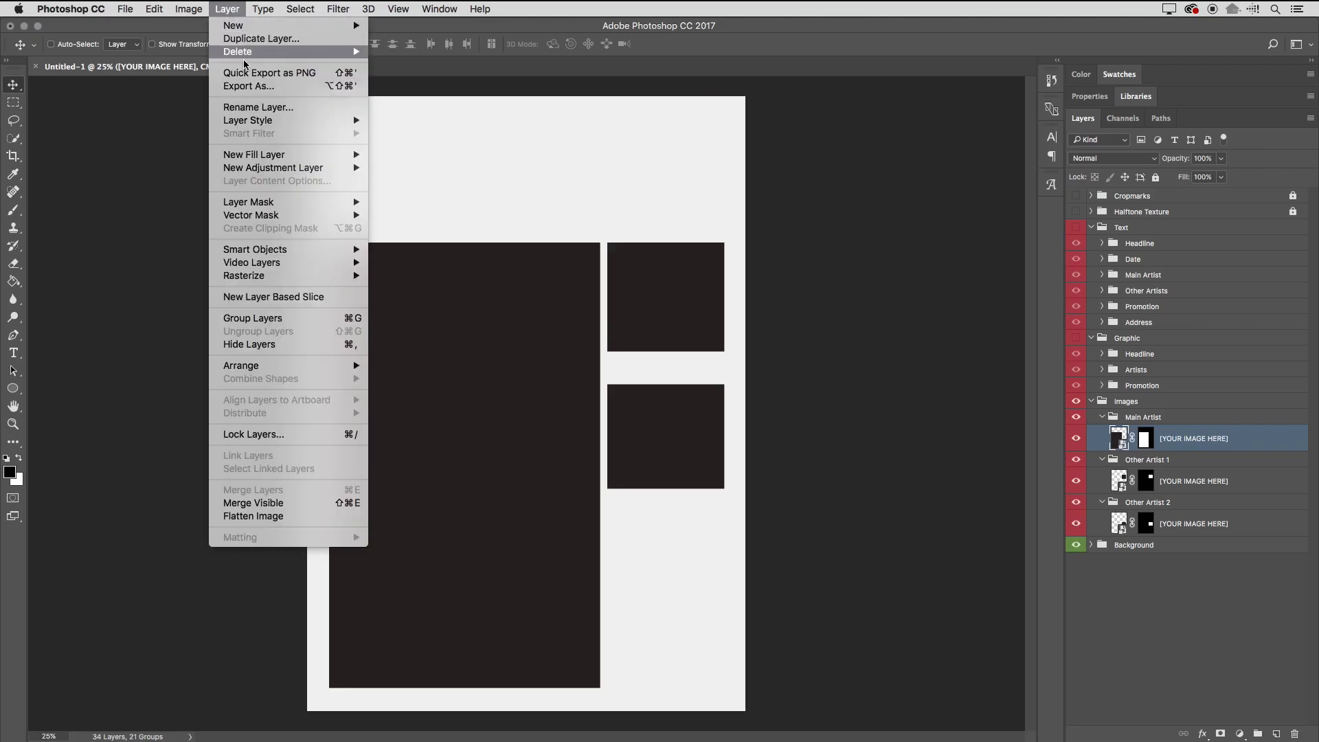
mouse_move(265, 250)
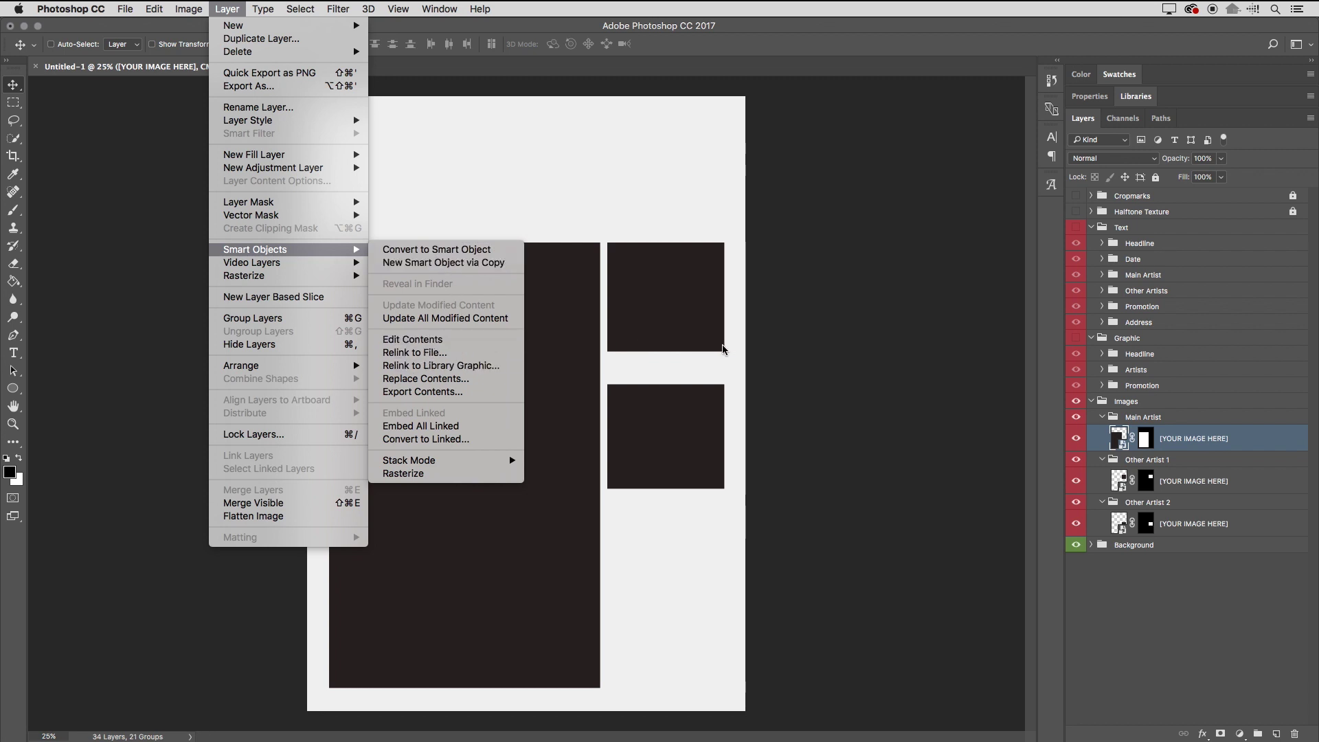
left_click(879, 359)
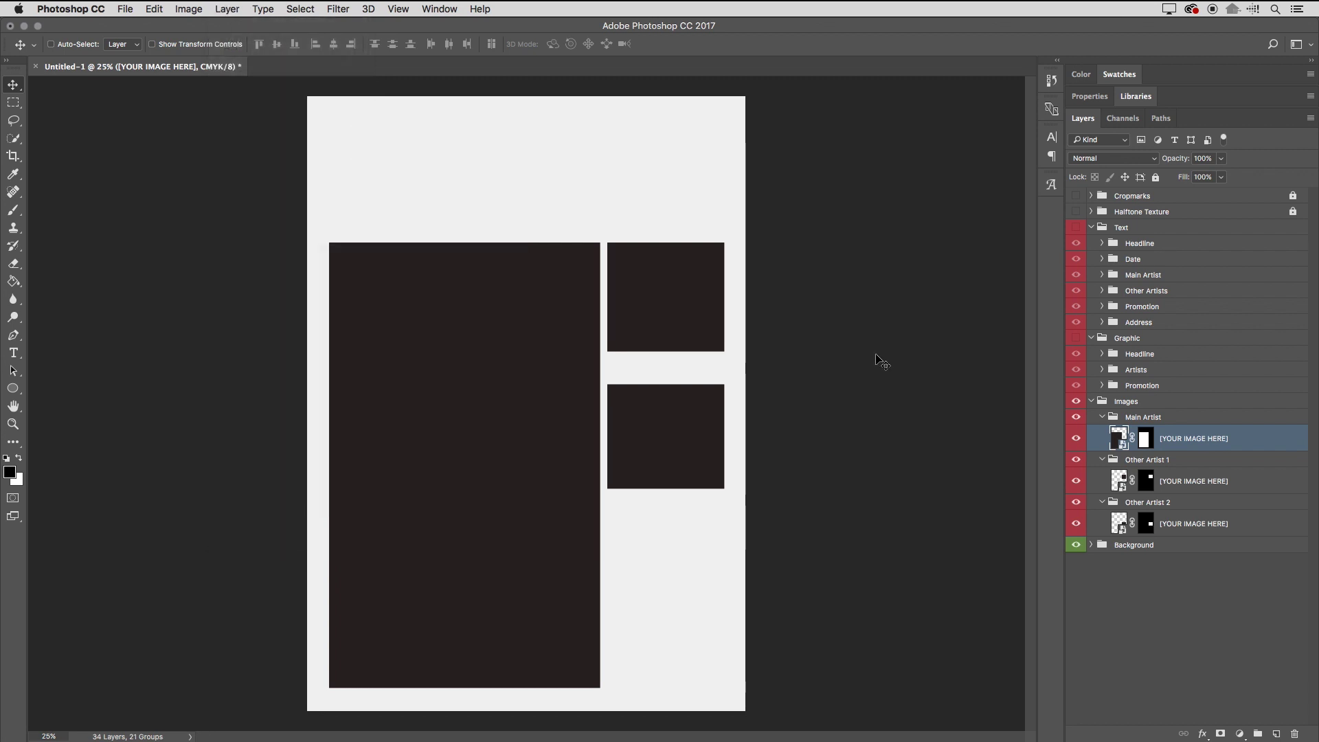
double_click(1121, 438)
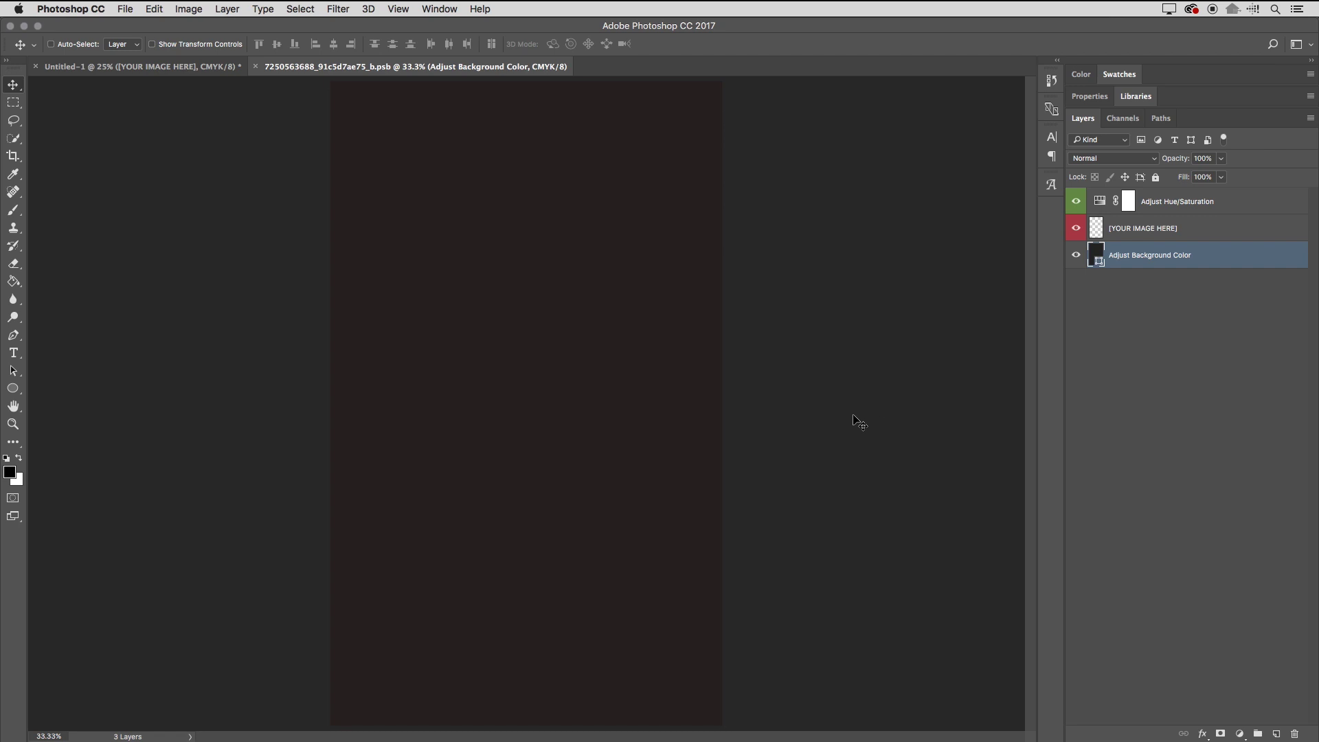
Set the pasteboard to Light Gray and, with [YOUR IMAGE HERE] selected, bring up the file picker
right_click(850, 387)
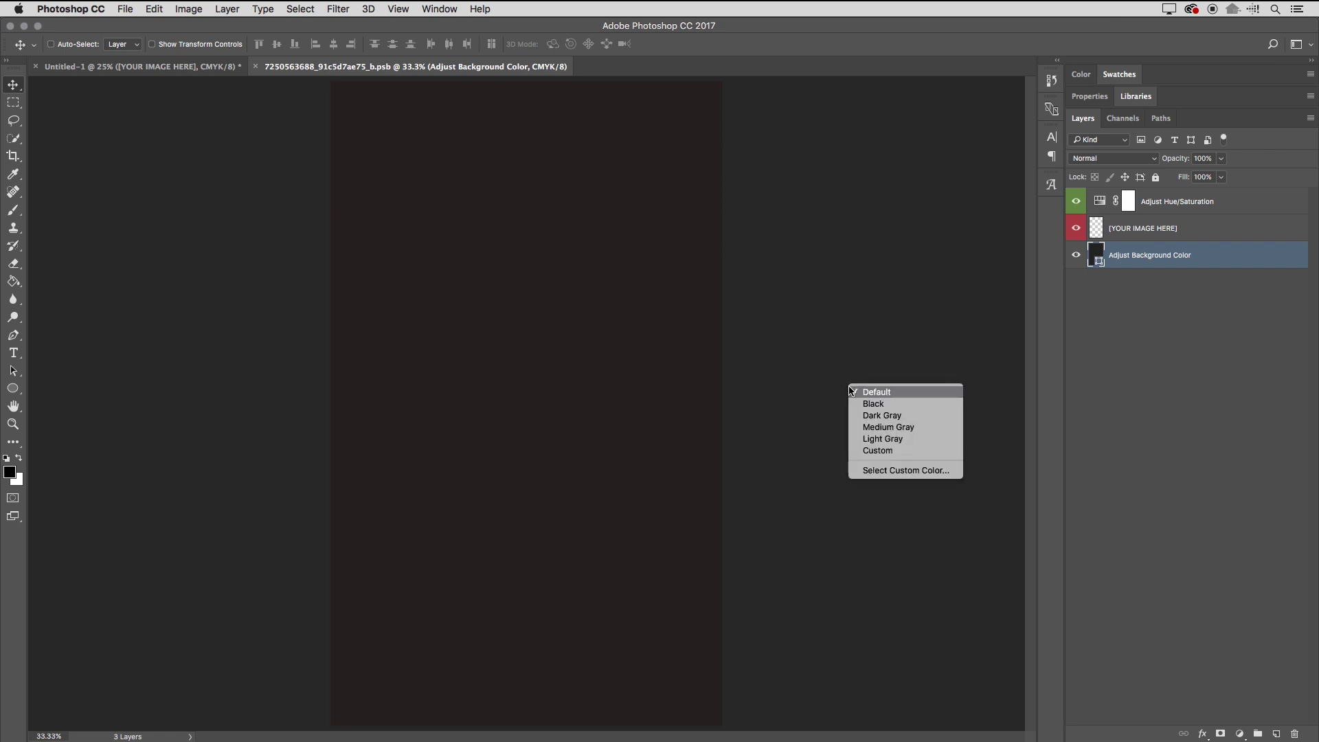
left_click(880, 439)
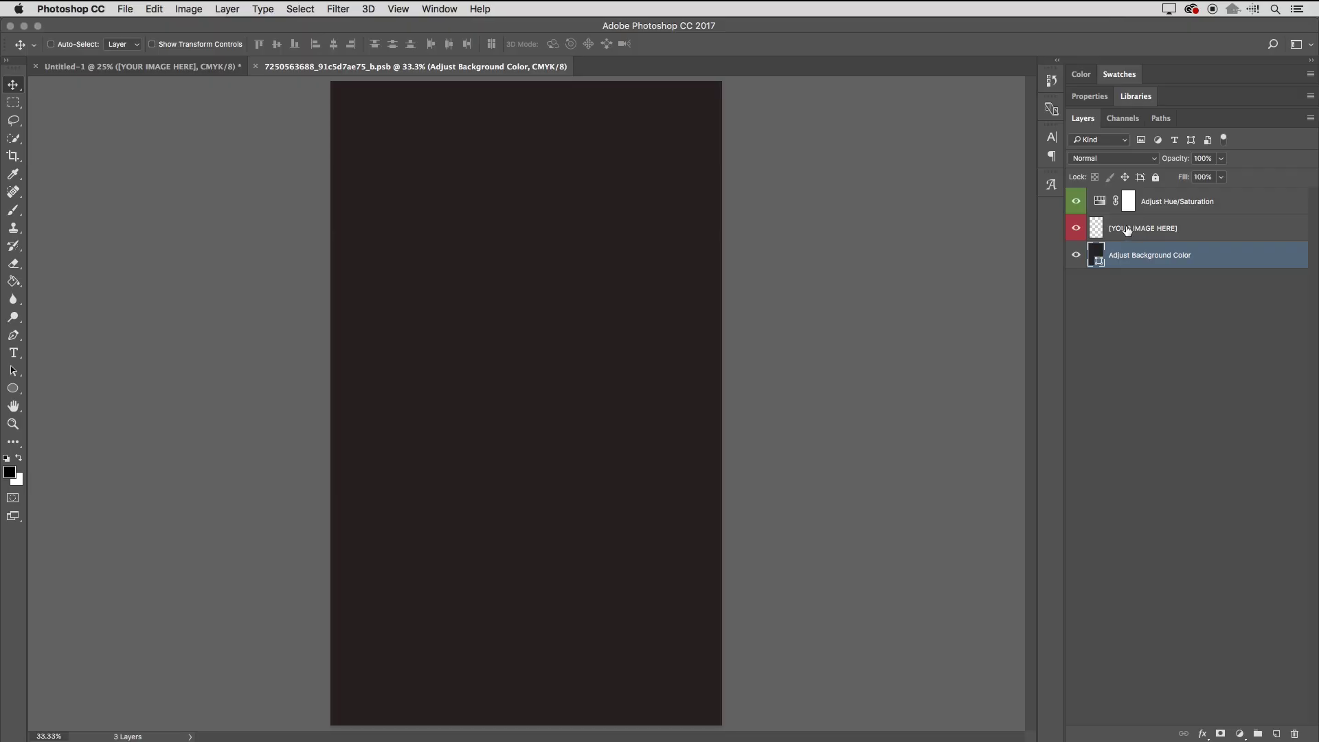
left_click(1158, 230)
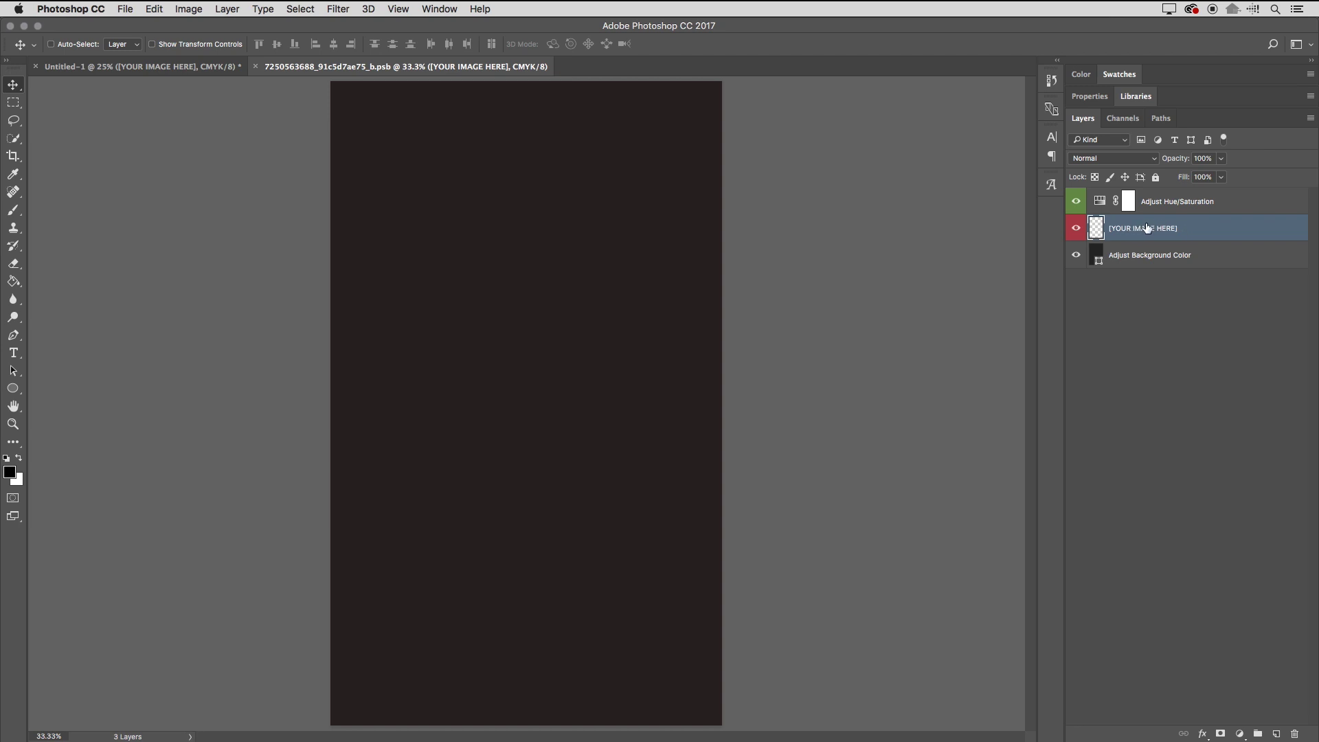
key("super+o")
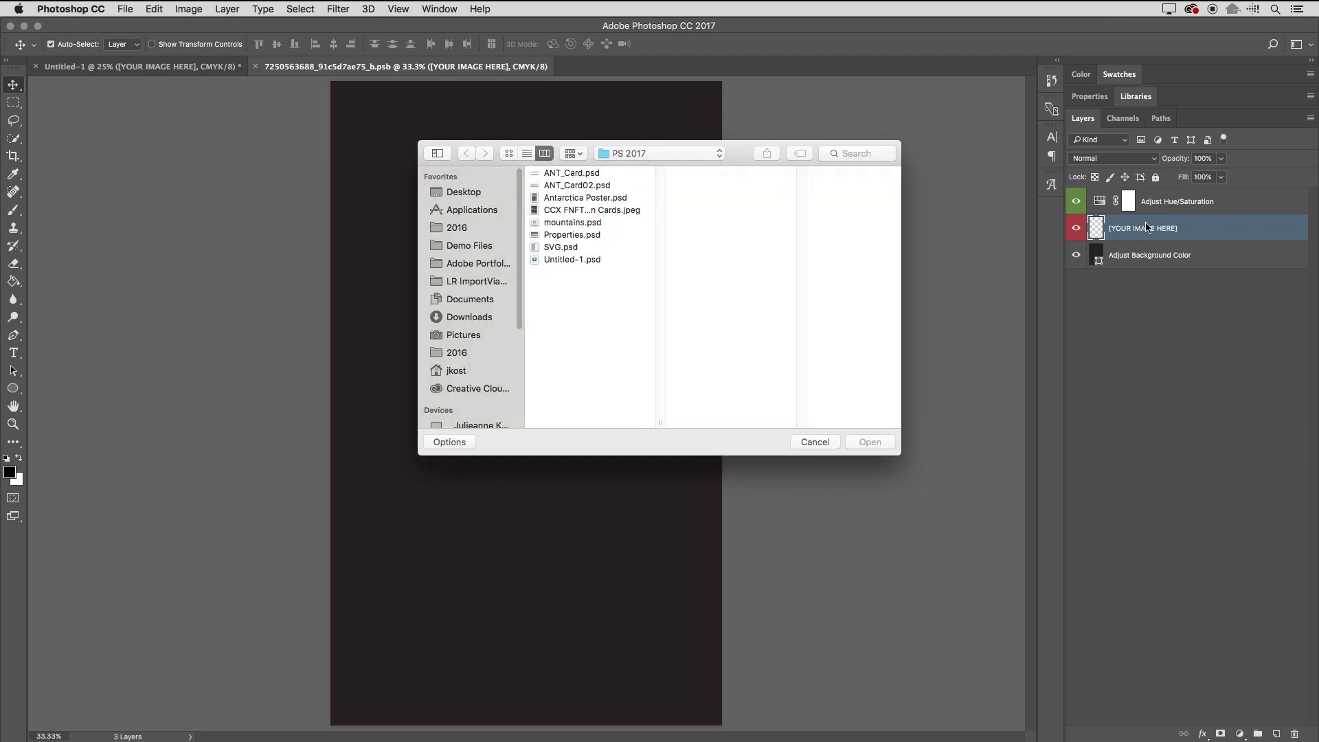
Open JKOST_2016_06393.dng from the Desktop Poster folder through Camera Raw into Photoshop
left_click(470, 195)
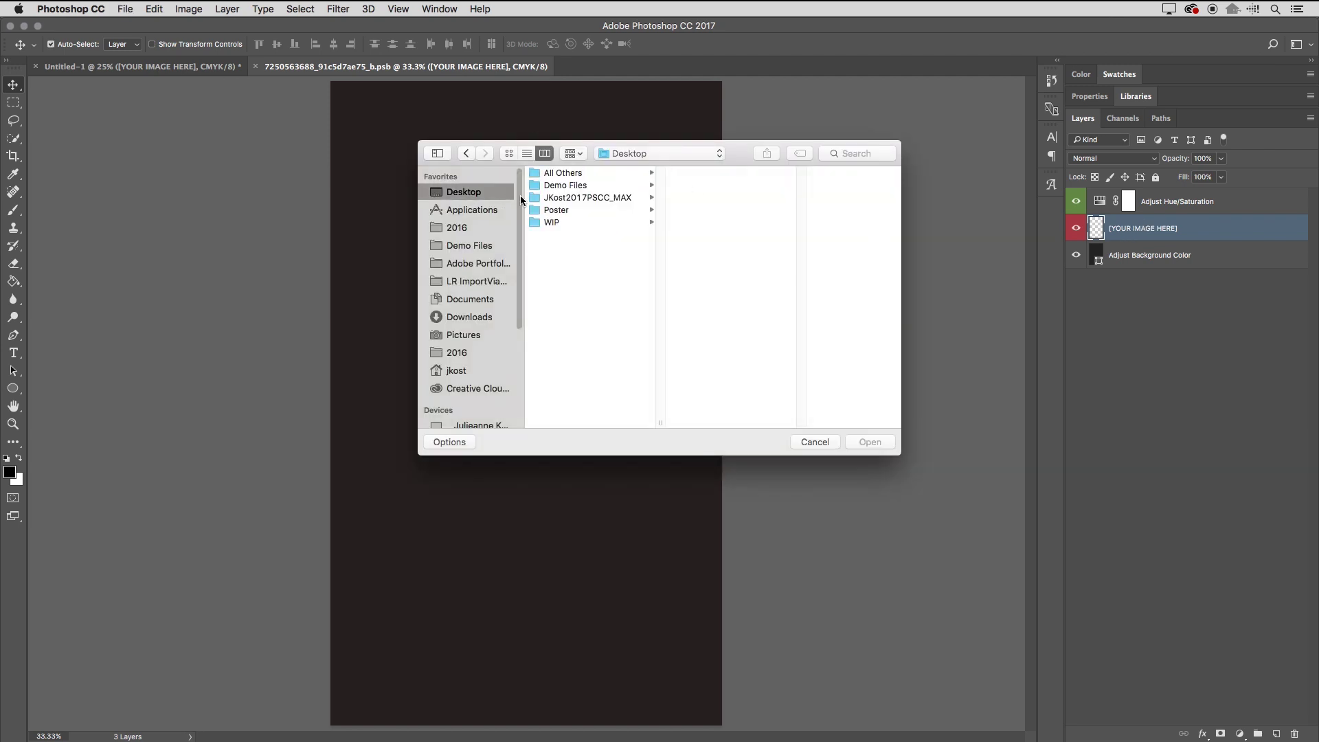
left_click(573, 210)
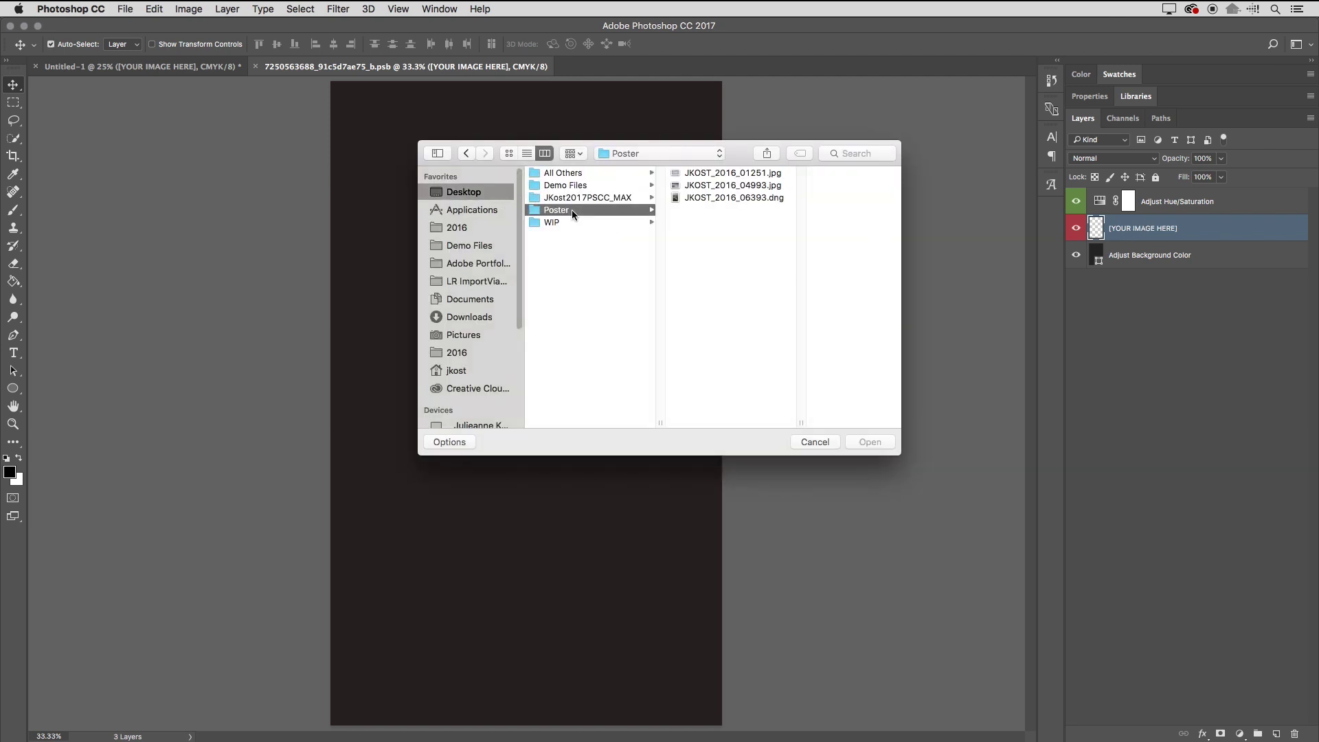
left_click(724, 200)
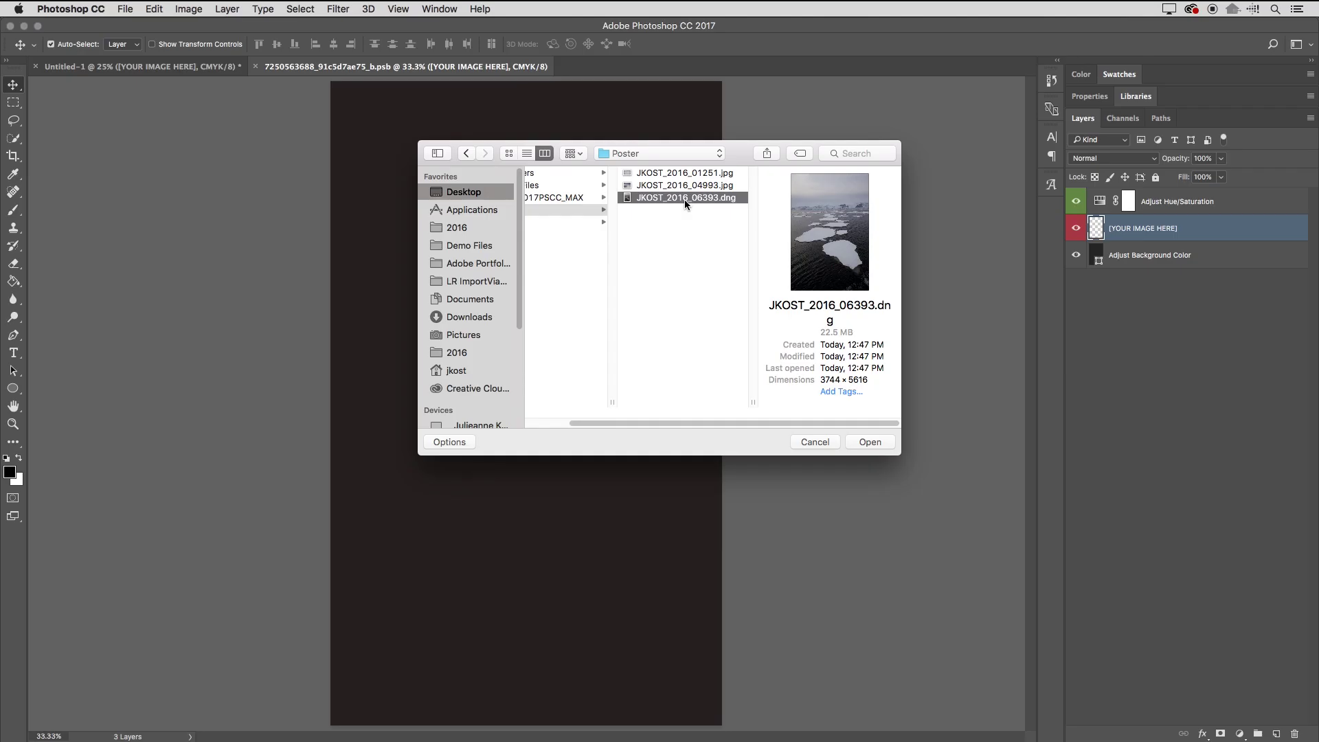
left_click(865, 441)
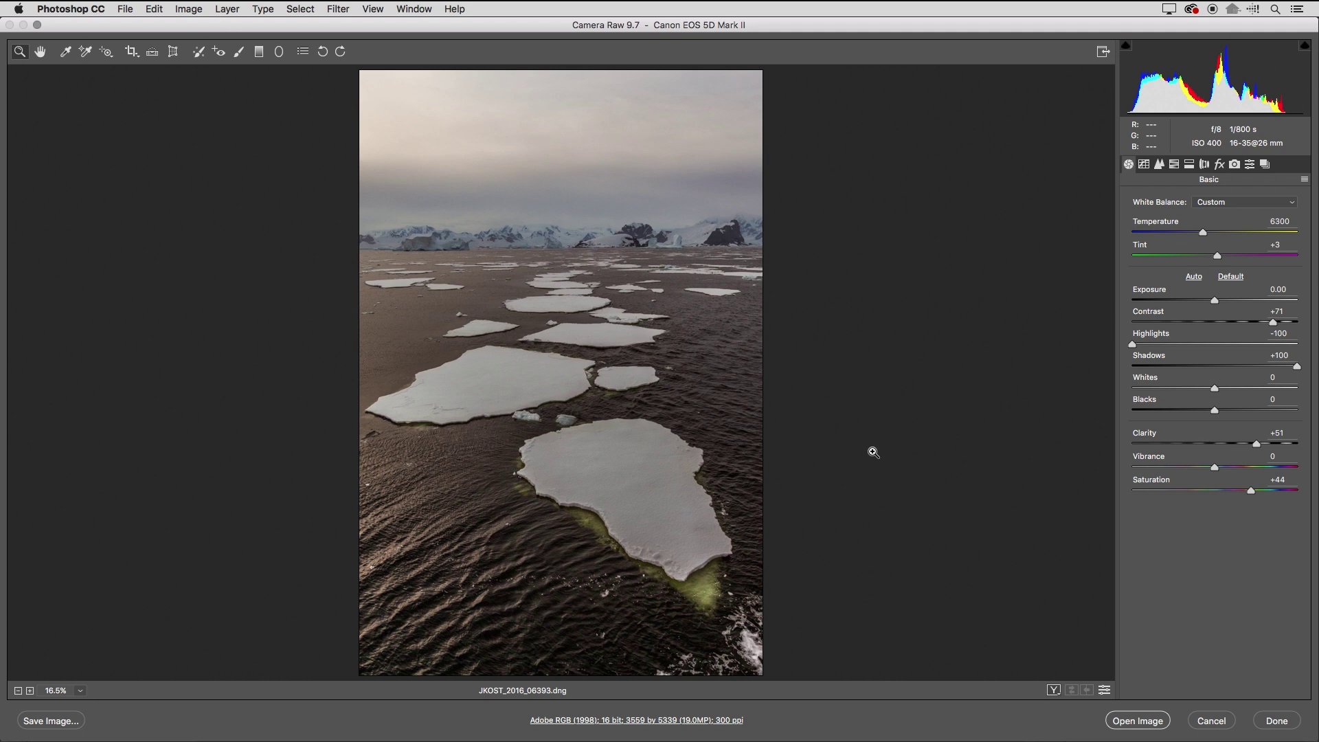
left_click(1145, 718)
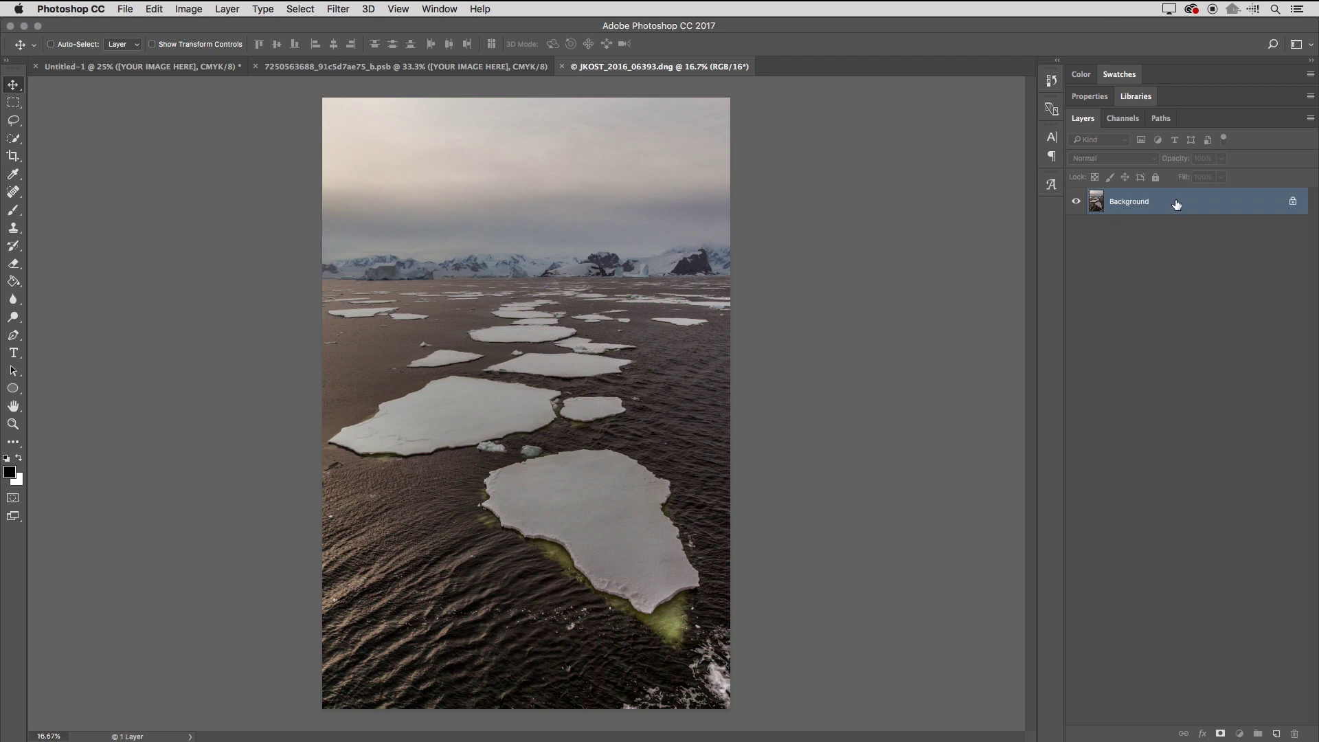
Copy the ice-floe photo into the placeholder .psb, accepting and silencing the bit-depth warning
left_click_drag(1175, 209, 491, 312)
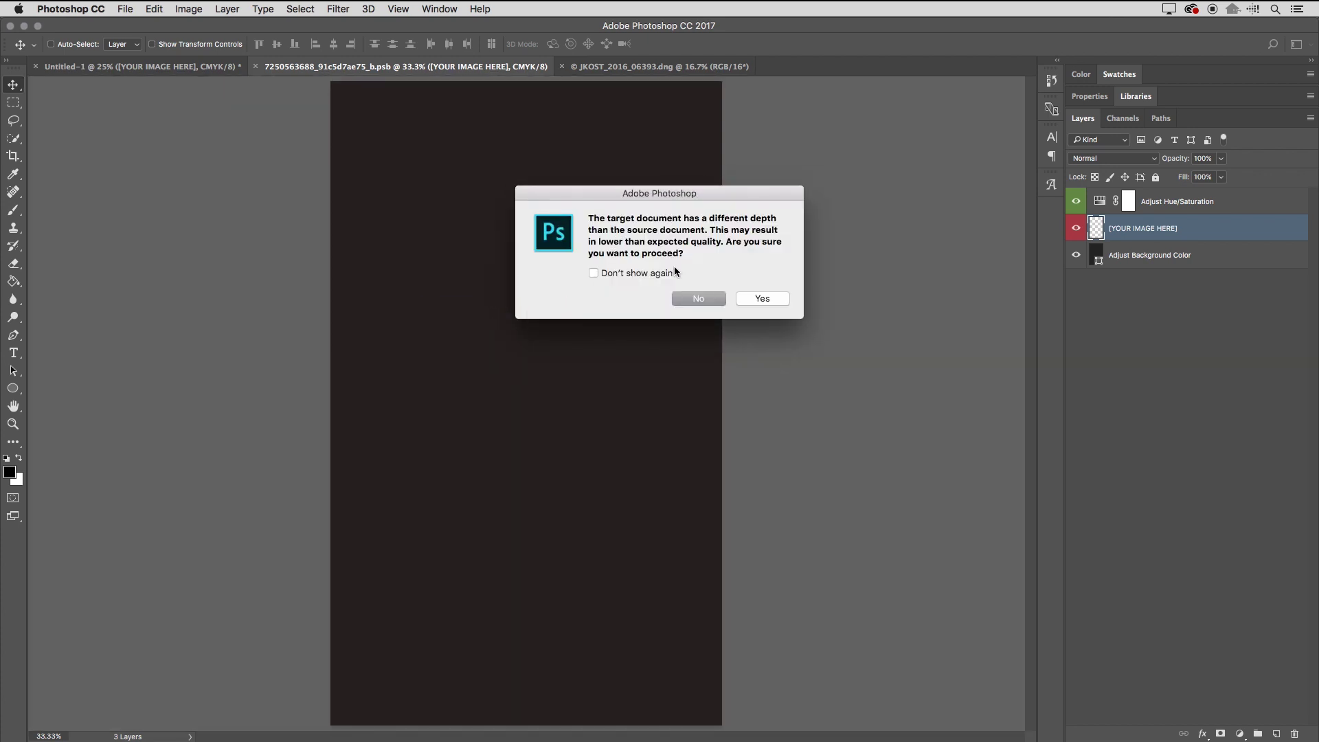
left_click(657, 274)
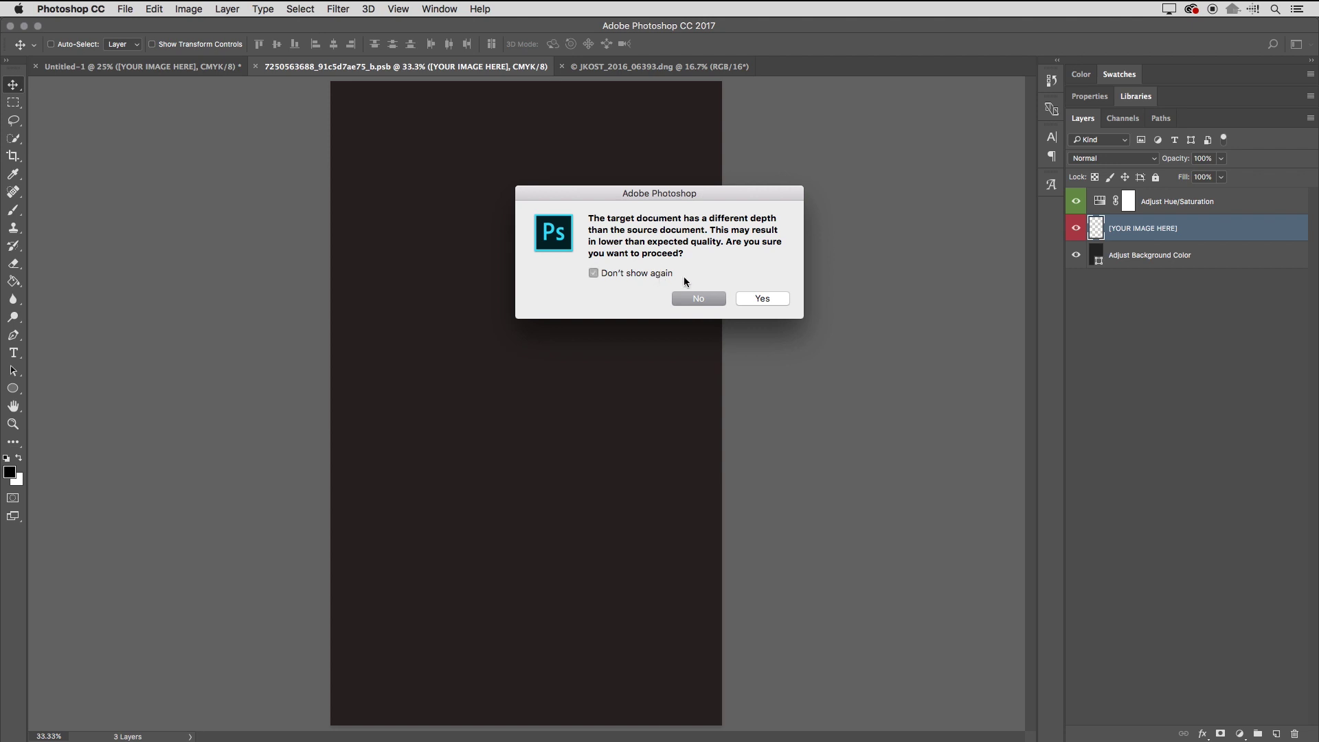
left_click(763, 298)
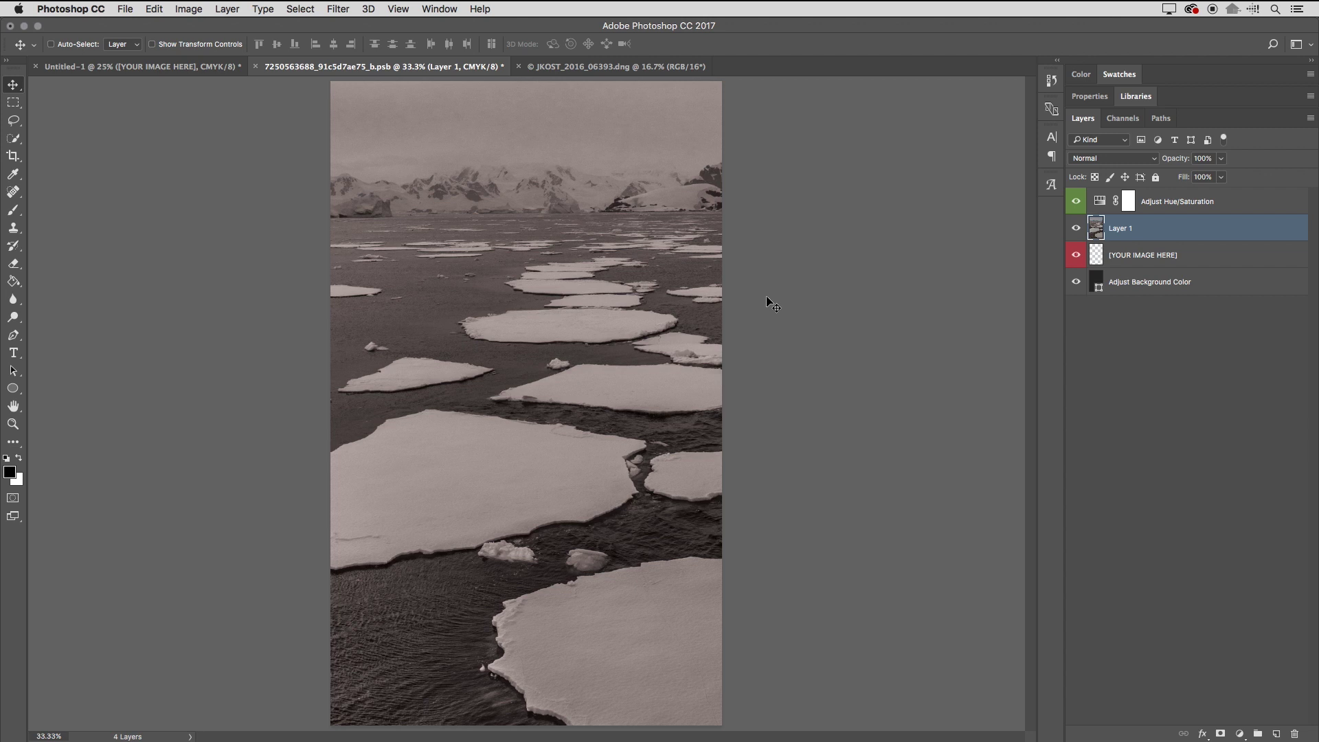
Scale the ice-floe photo down to about 54% to fit the frame
key("ctrl+t")
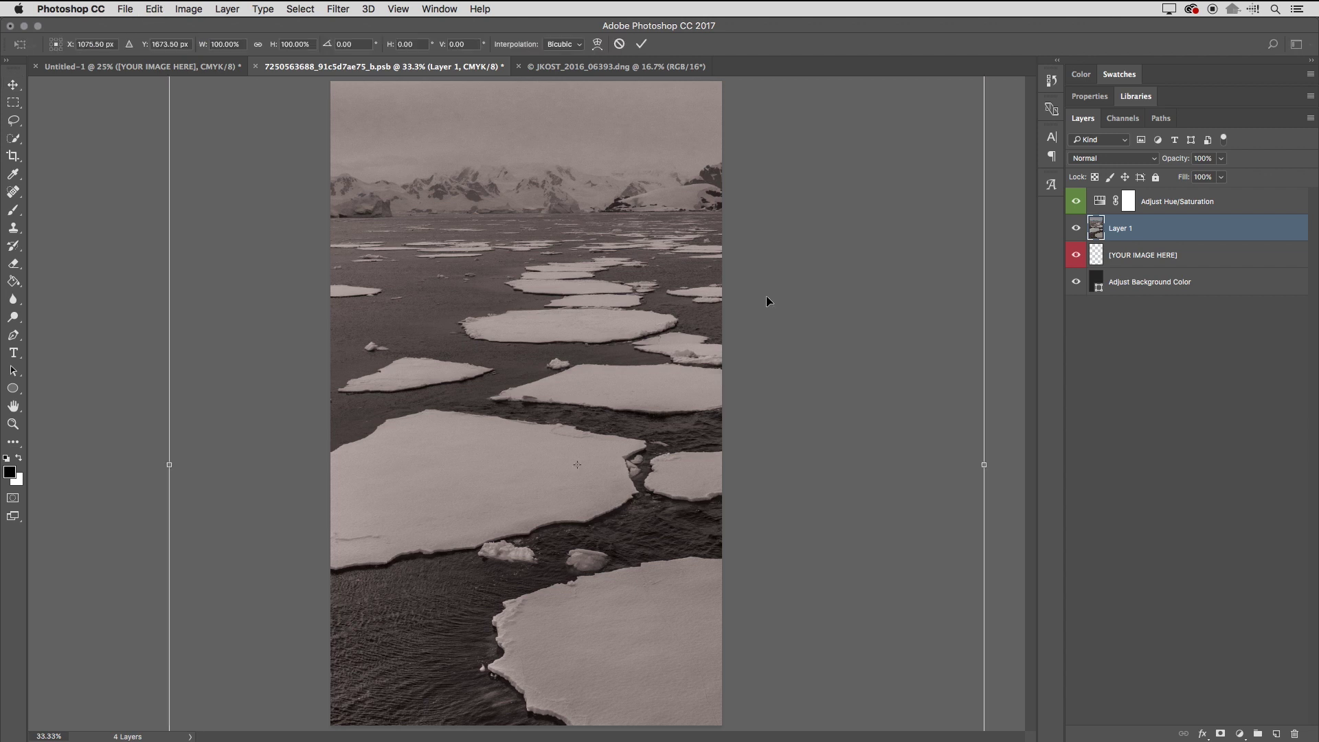
key("ctrl+0")
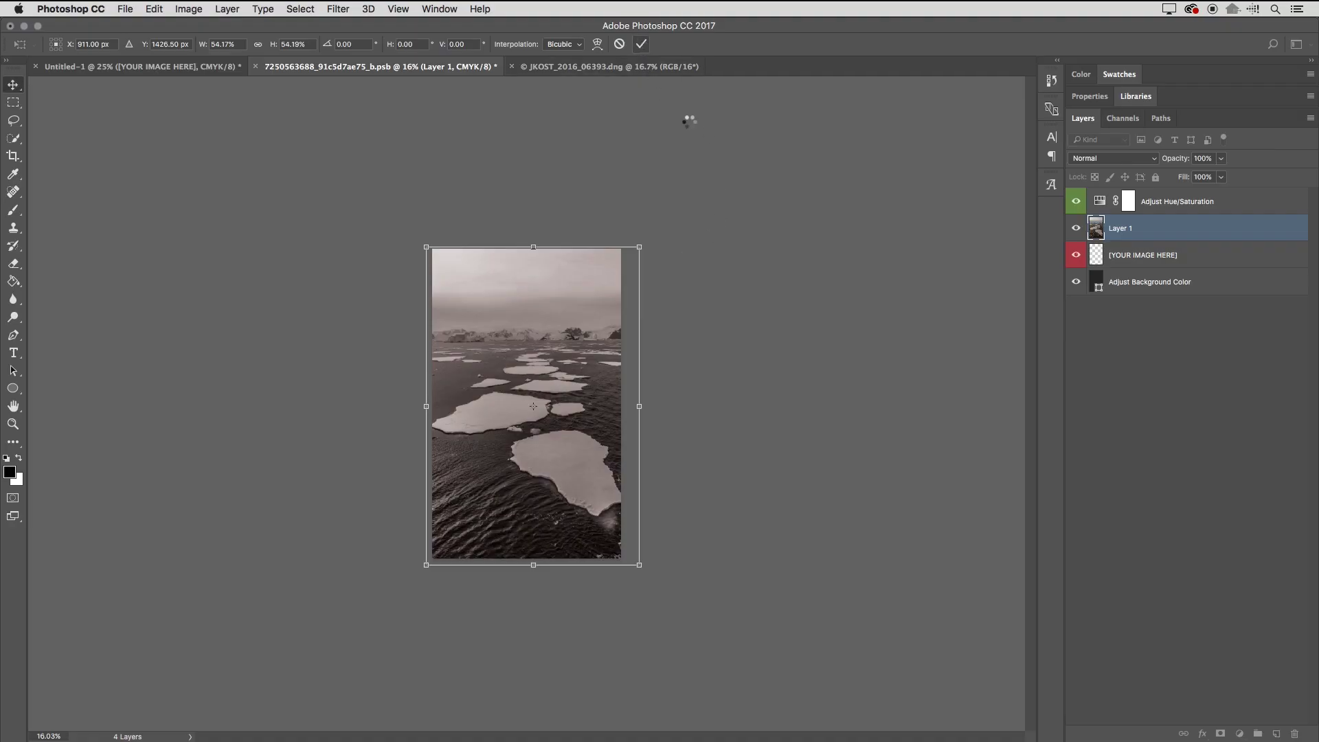
key("Return")
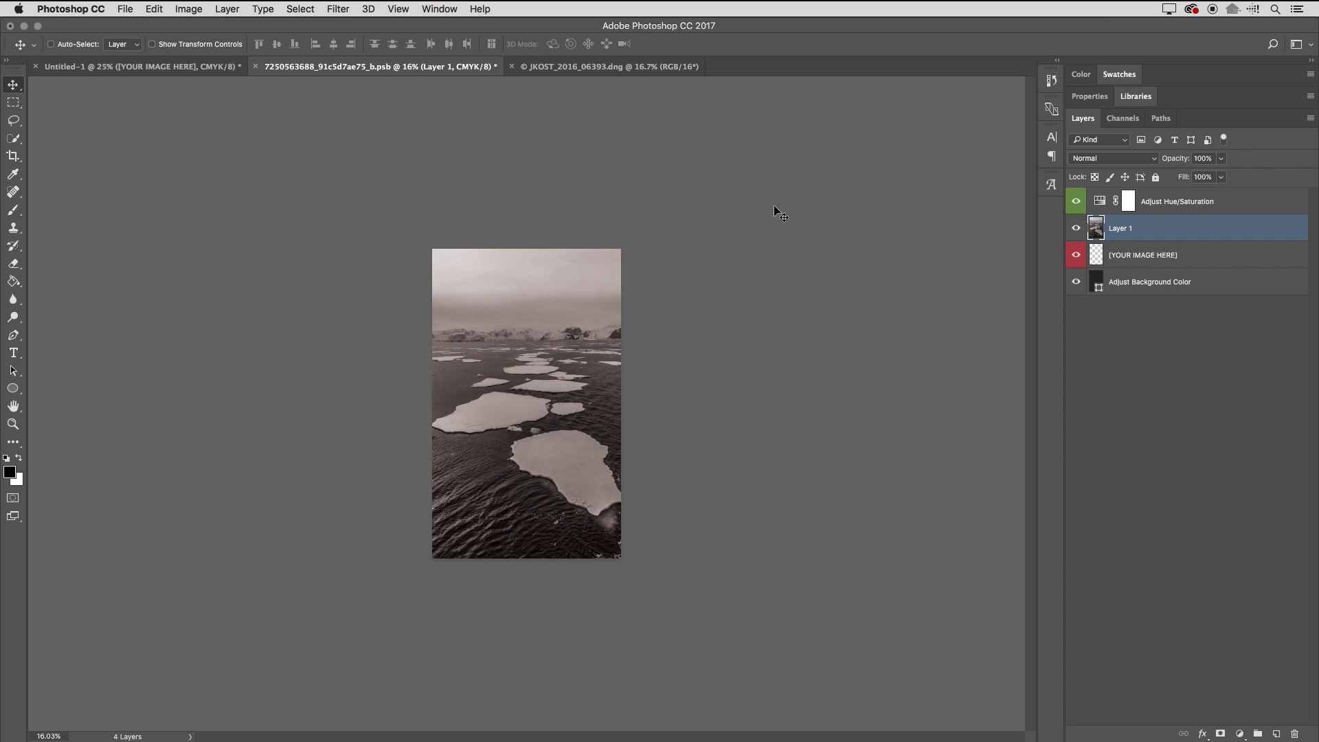
Hide the Adjust Hue/Saturation layer so the ice-floe photo shows in full colour
key("super+0")
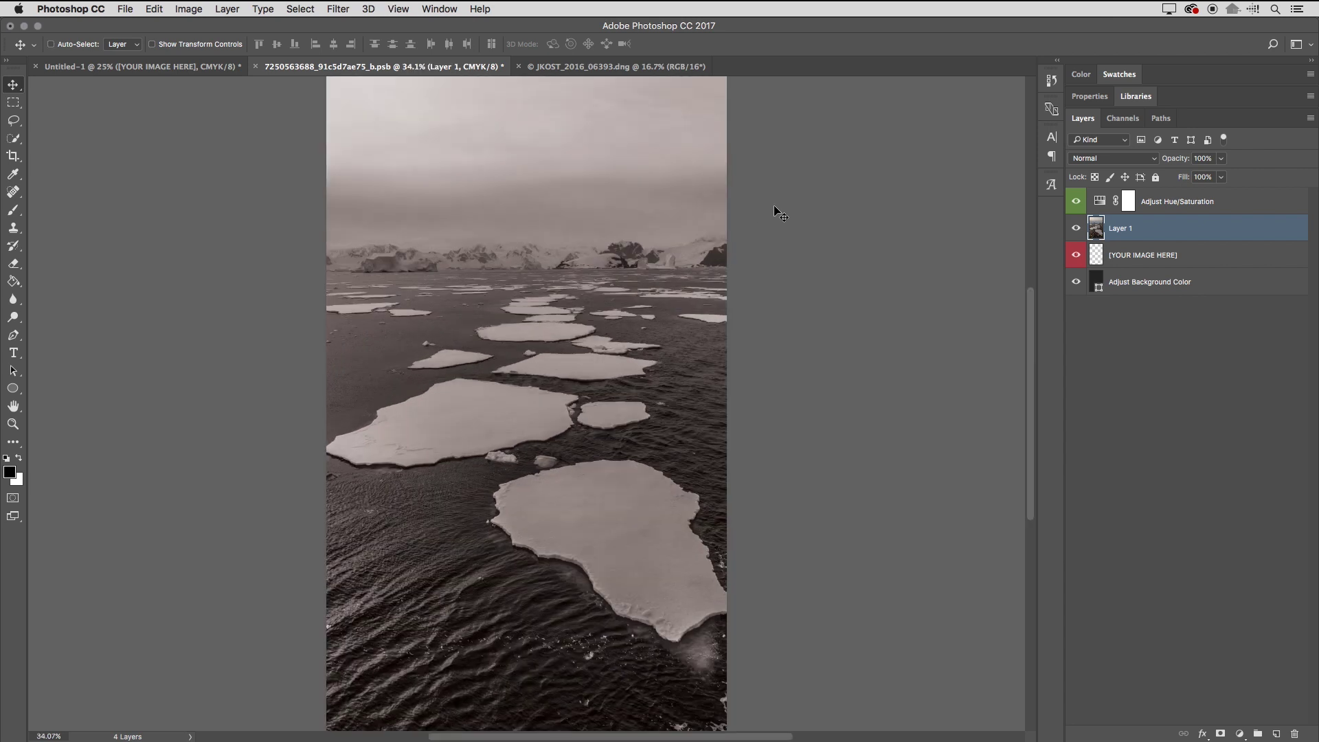
left_click(1099, 201)
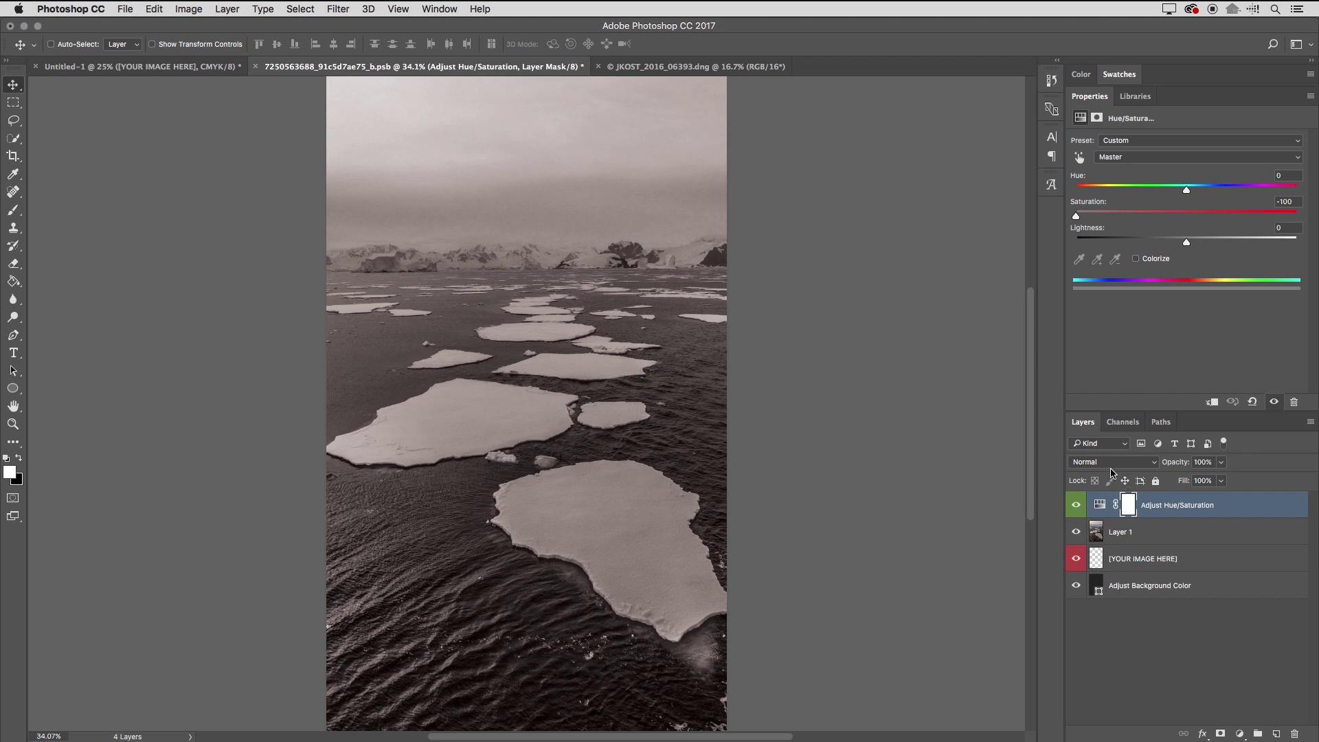
left_click(1077, 506)
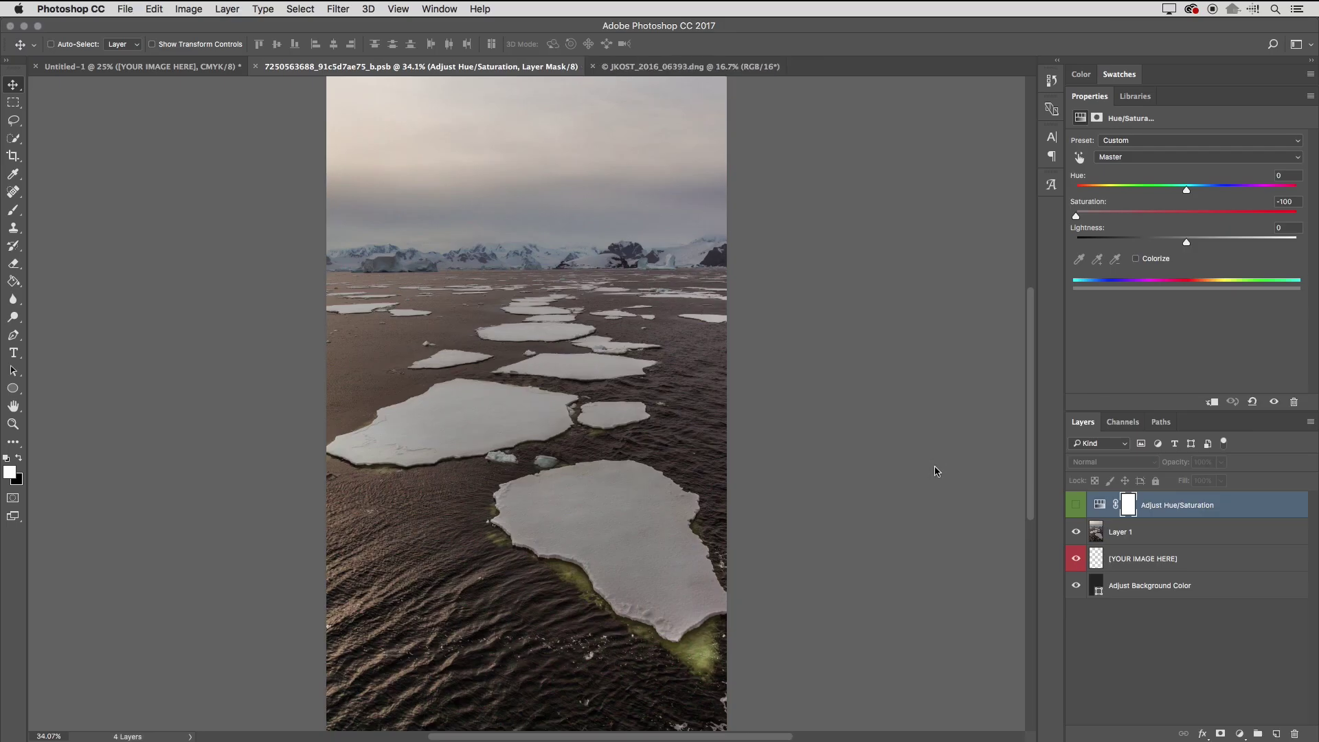
Save and close the placeholder .psb, and close the .dng photo without saving
key("super+w")
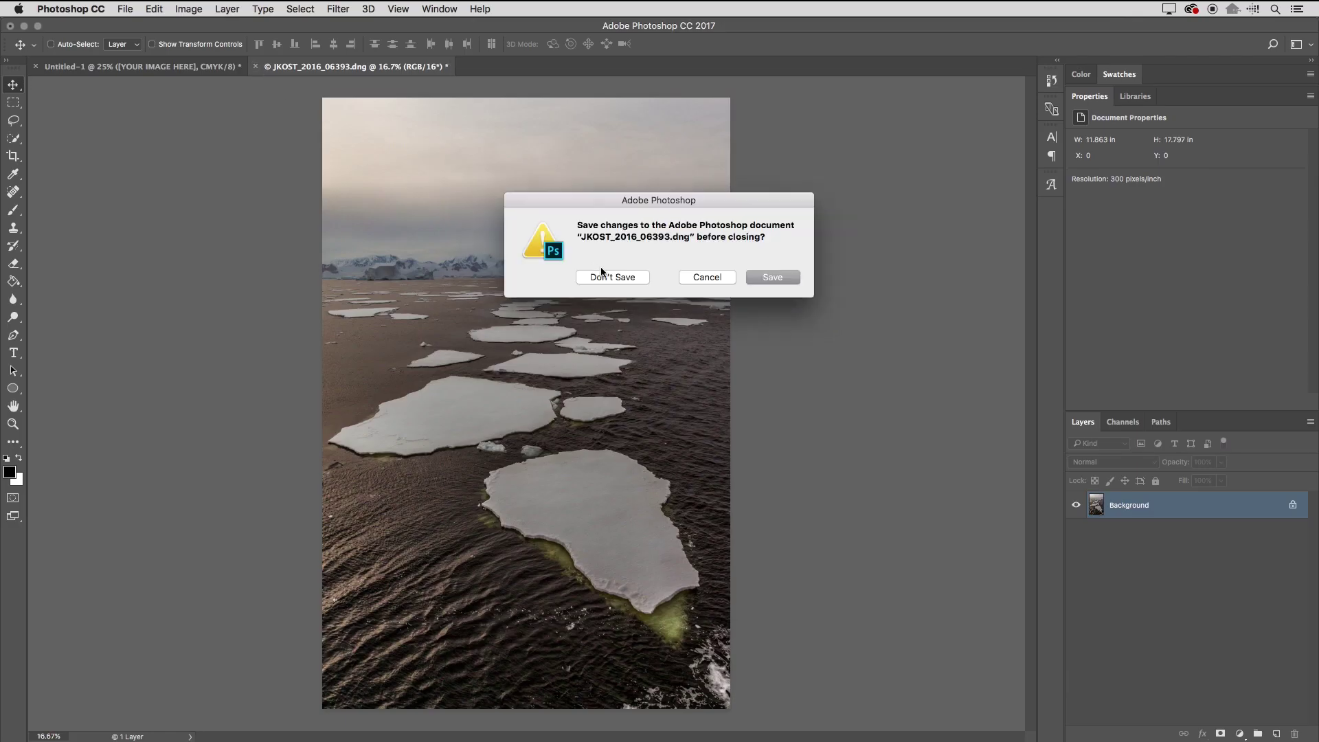
left_click(604, 278)
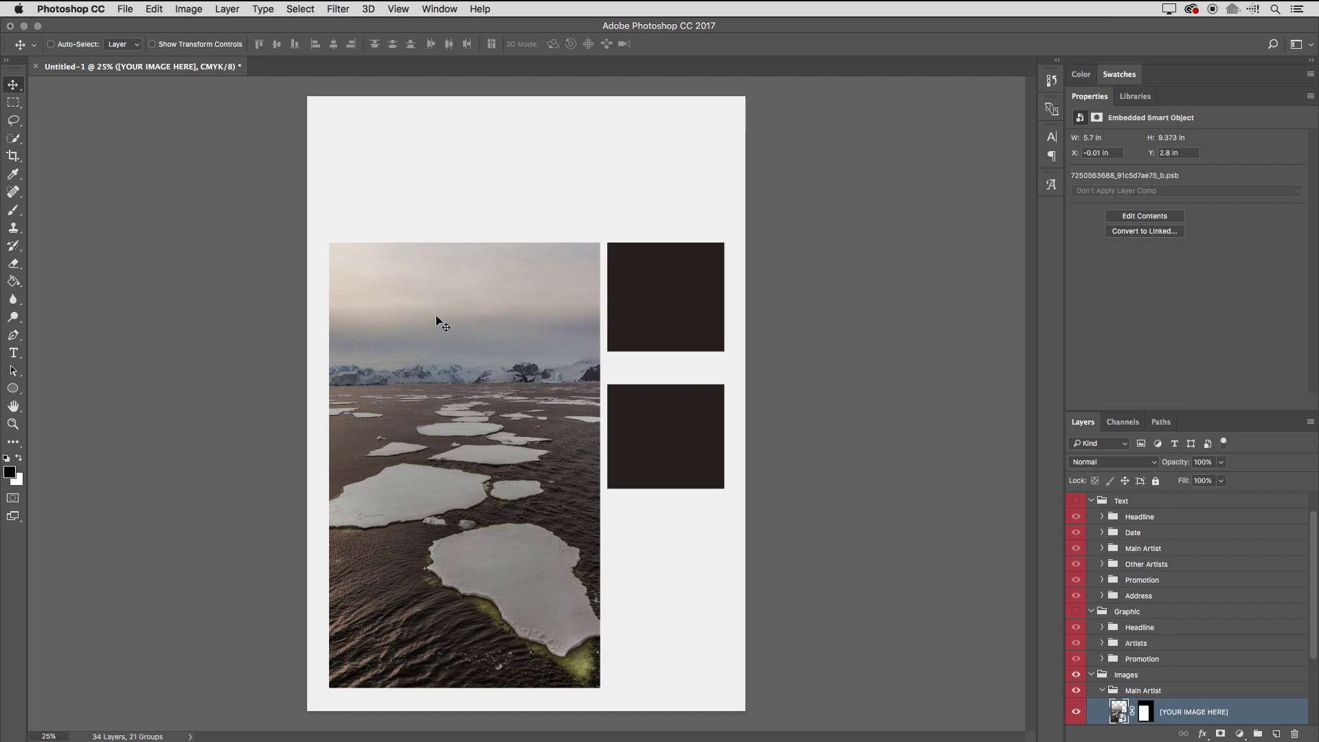
scroll(1123, 711, "down", 1)
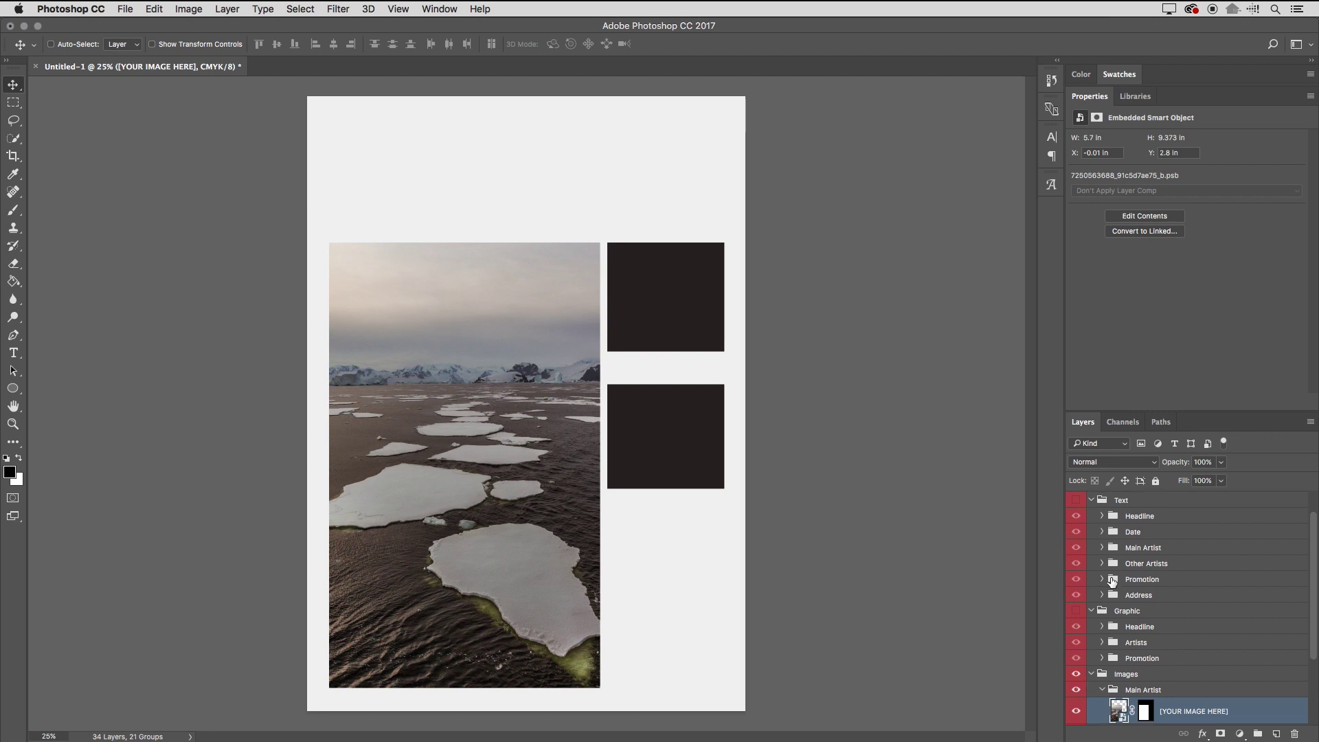
Expand the layer list, locate and select Other Artist 1, and open its smart object contents
double_click(1104, 98)
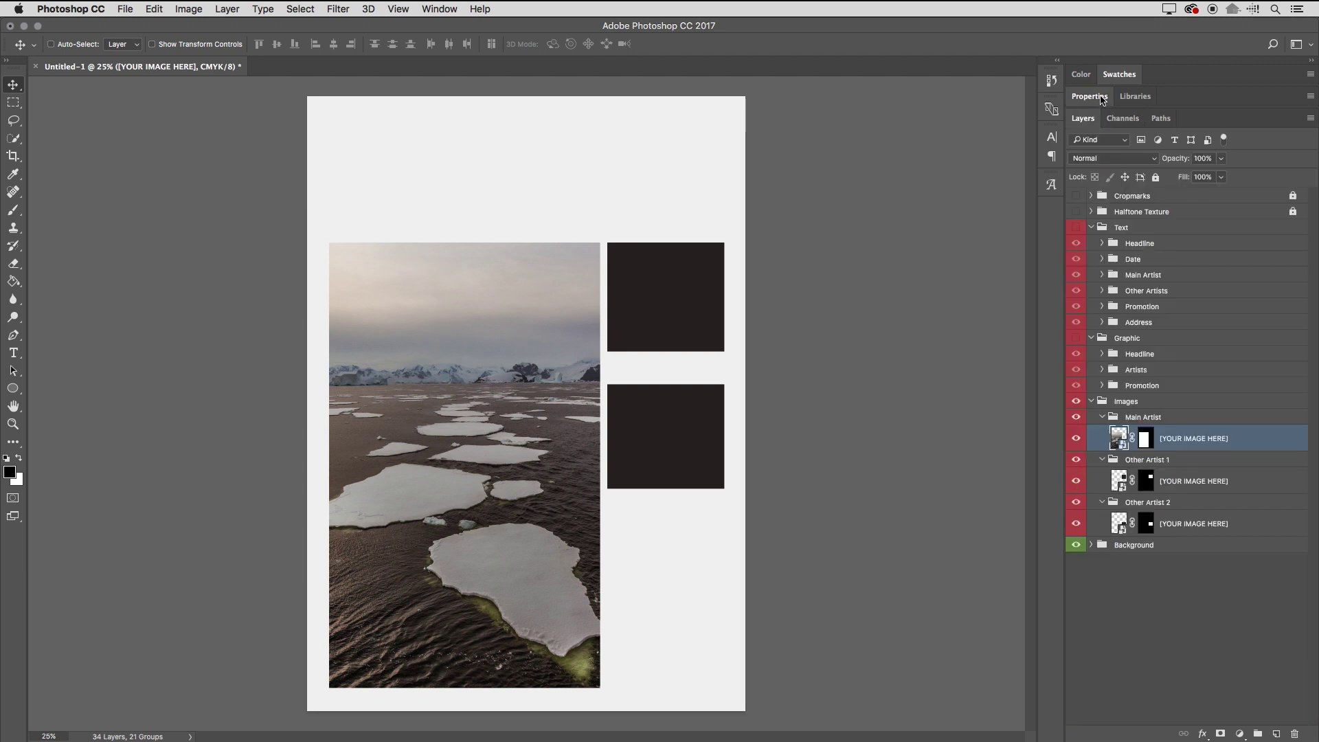
left_click(1076, 481)
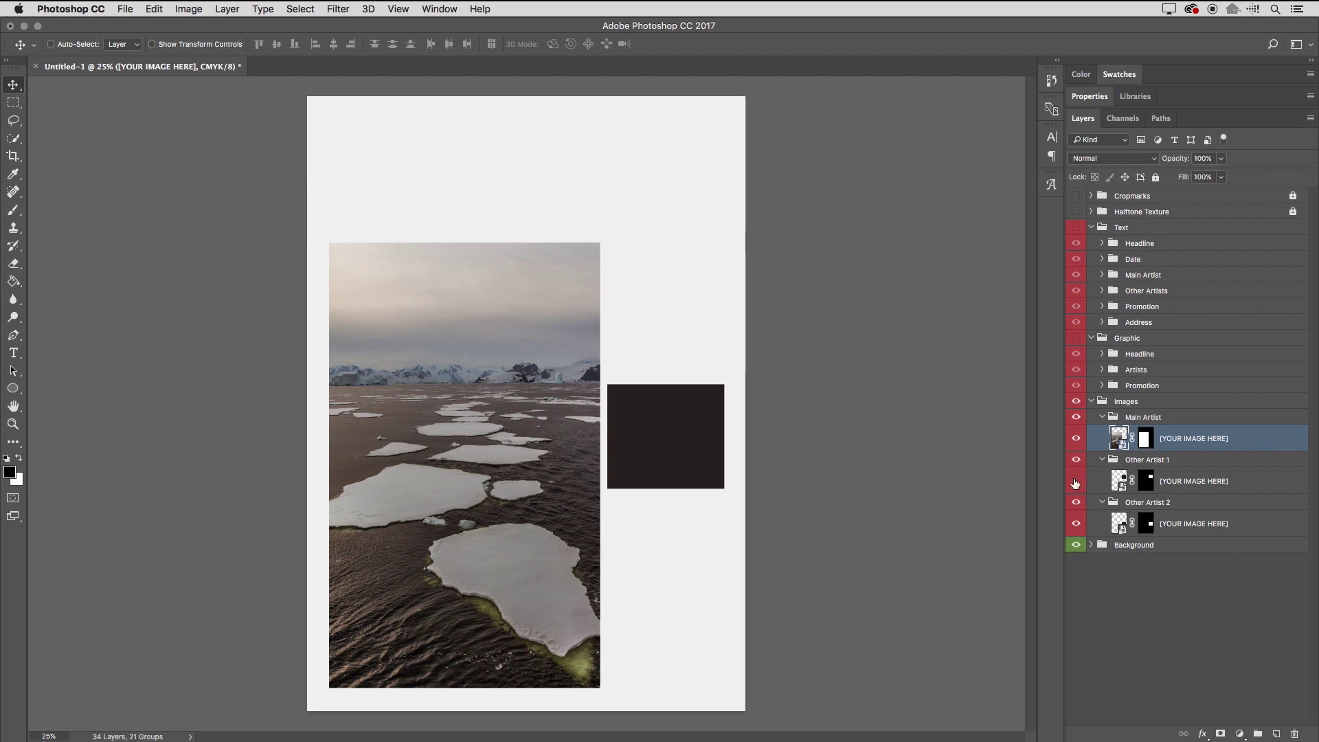
left_click(1076, 483)
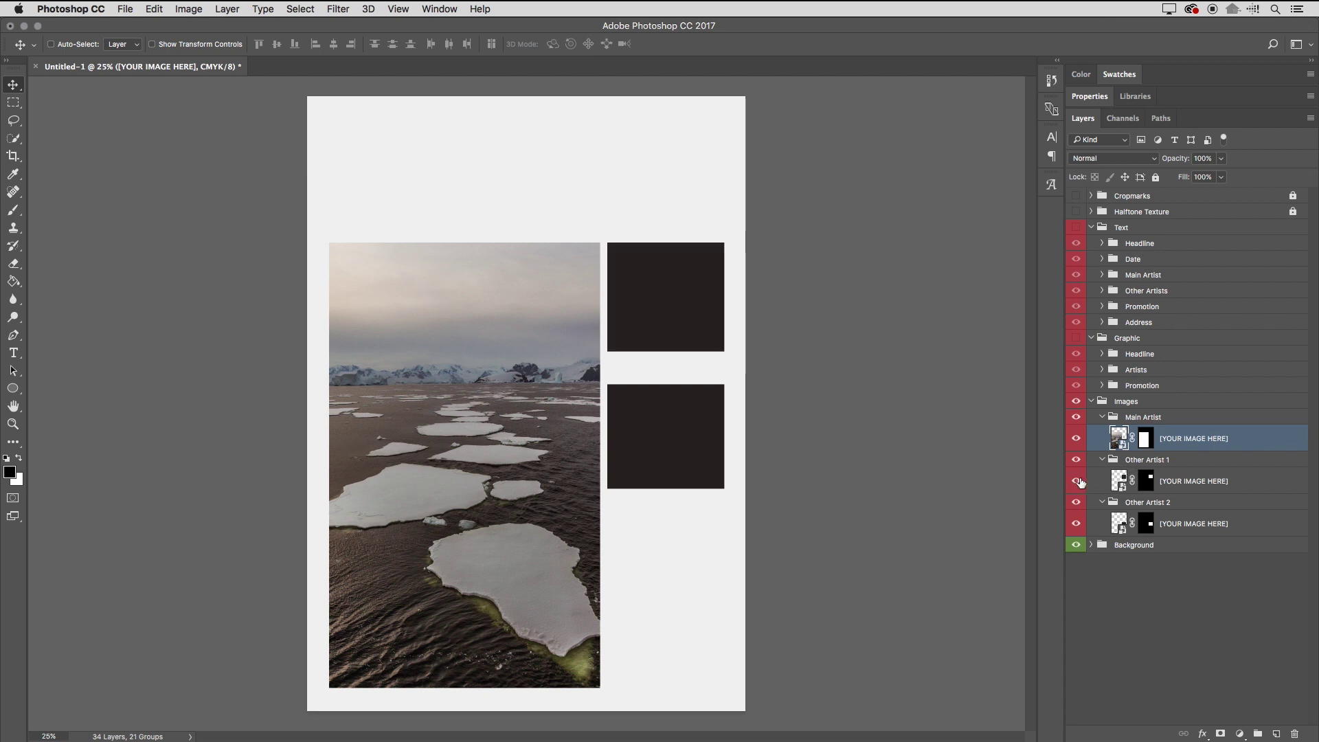
left_click(1076, 483)
left_click(1076, 483)
left_click(1122, 484)
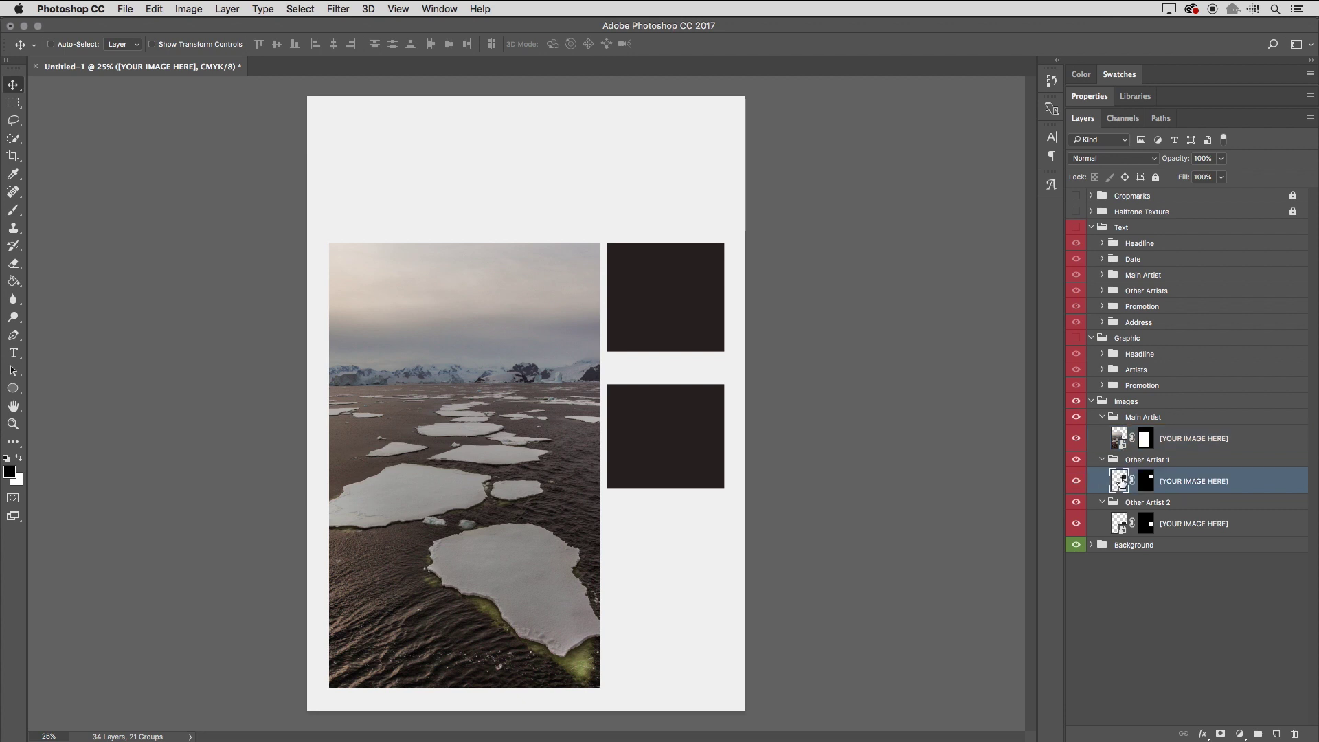
double_click(1122, 481)
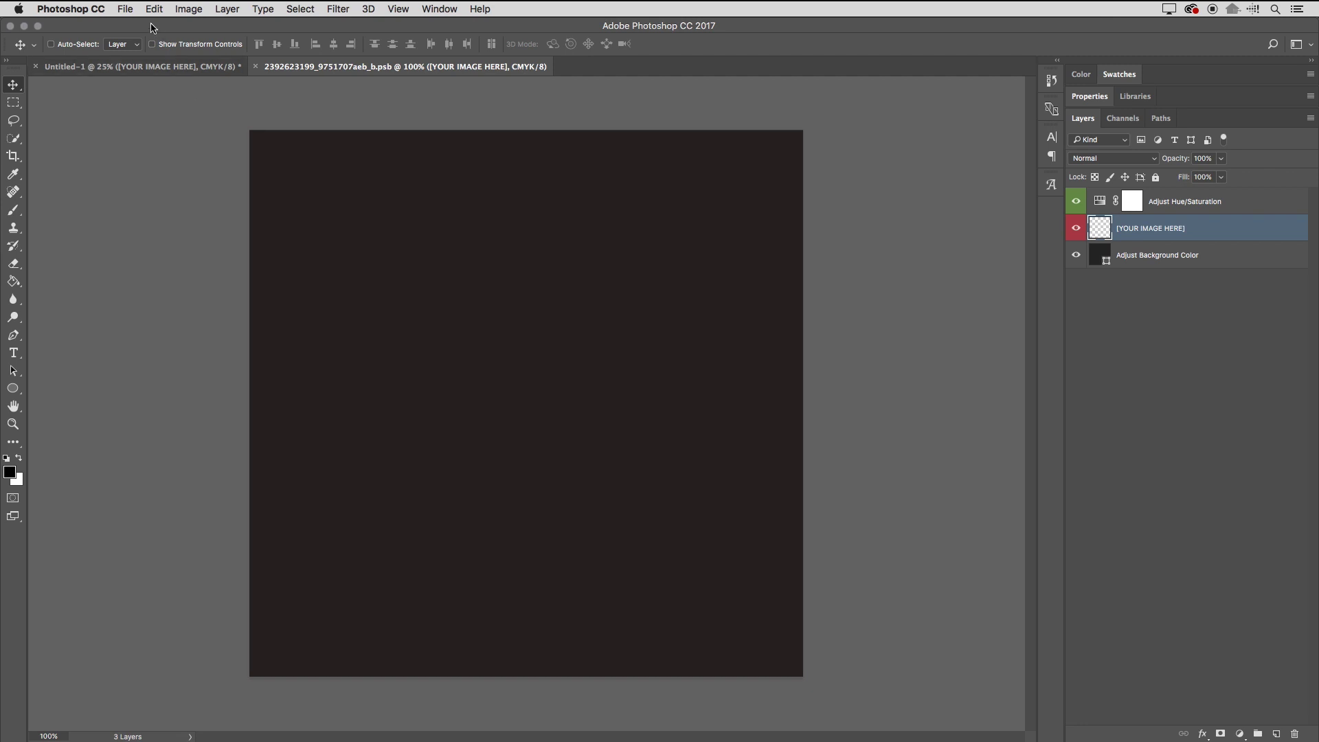
Place JKOST_2016_01251.jpg embedded, enlarge it to fill the square, then close the placeholder
left_click(125, 10)
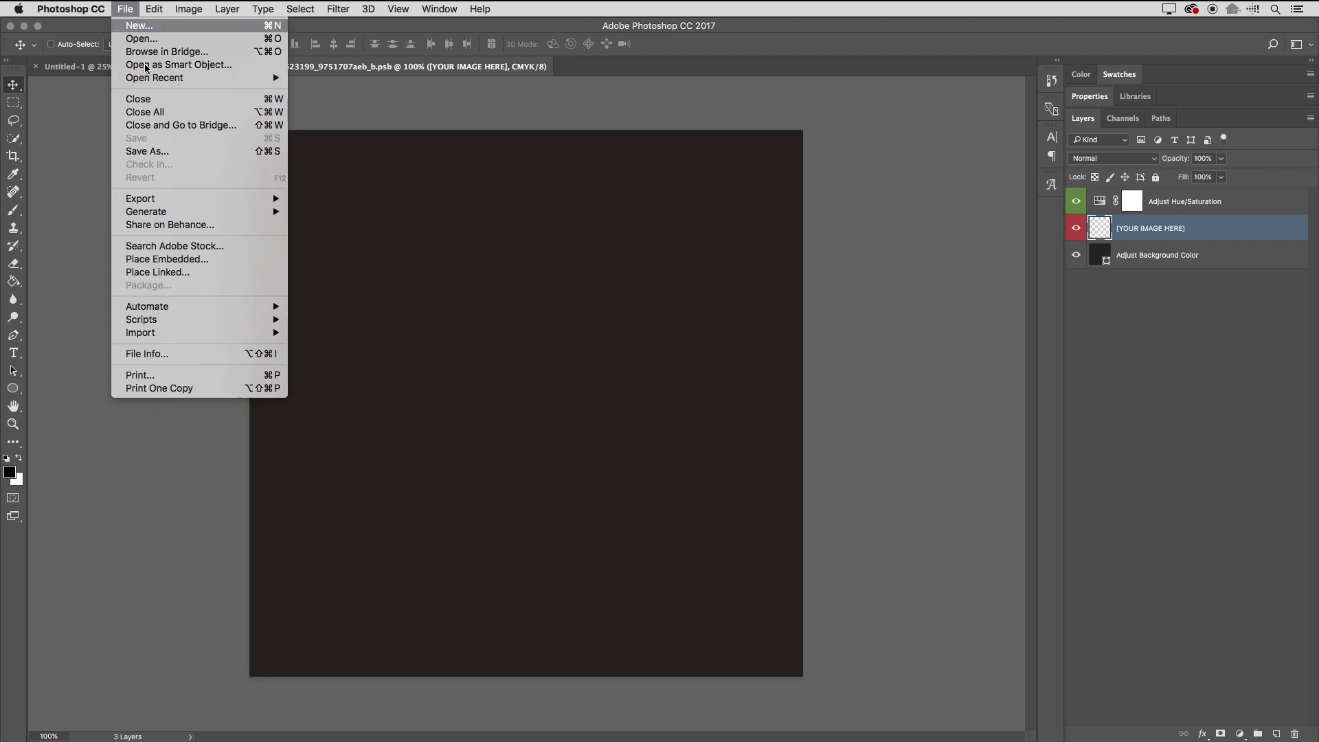
left_click(163, 261)
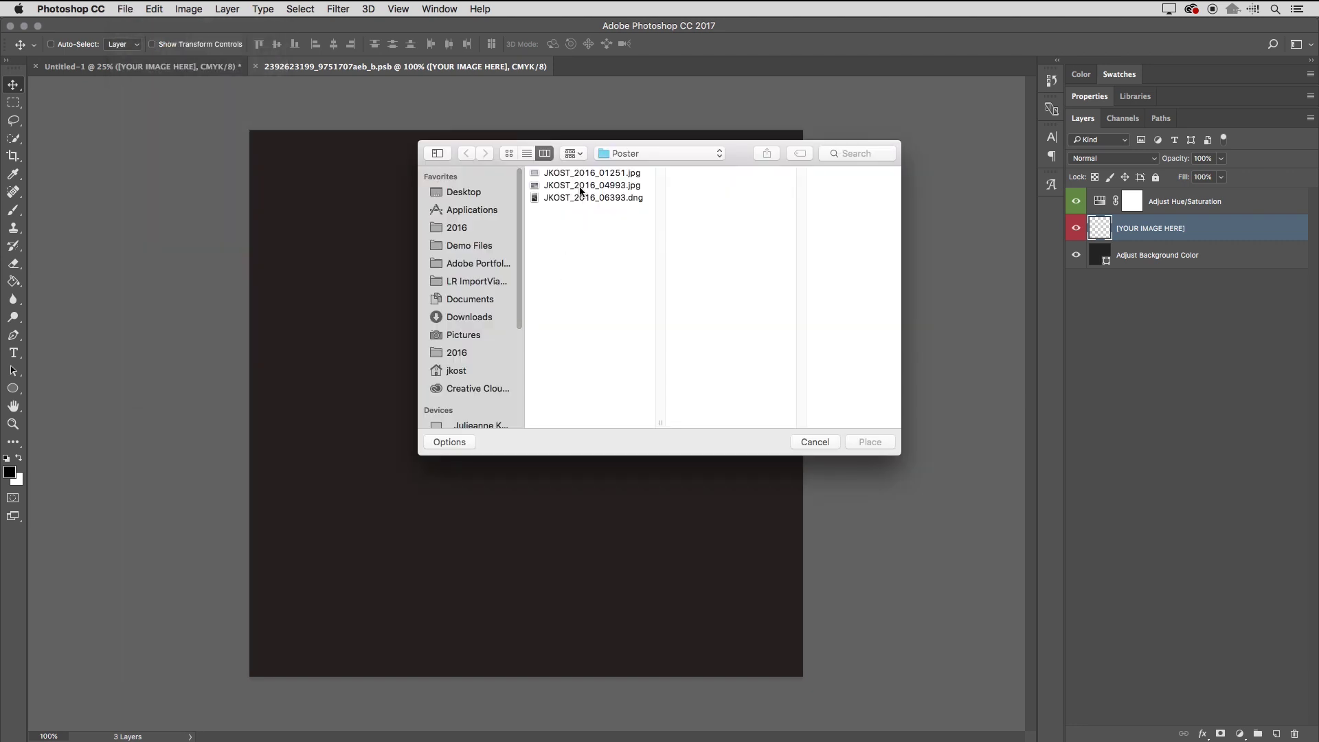
left_click(575, 173)
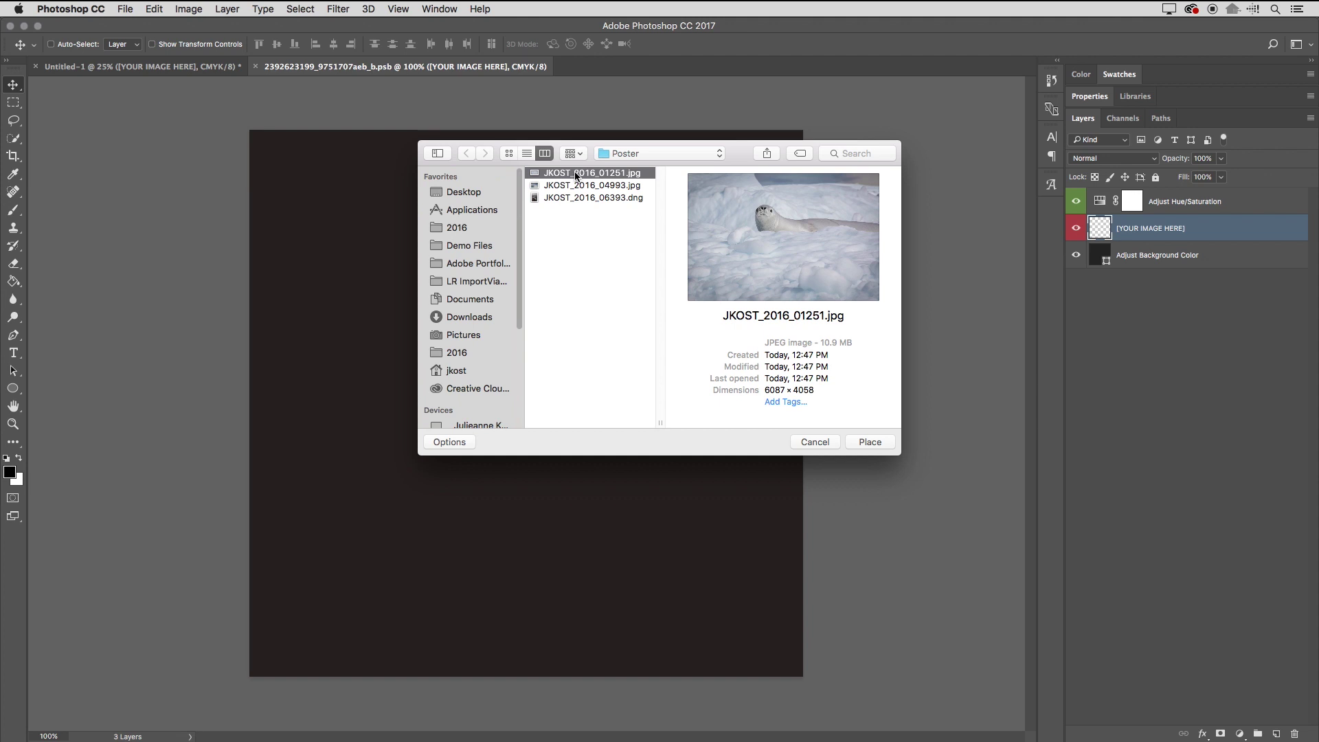
left_click(878, 445)
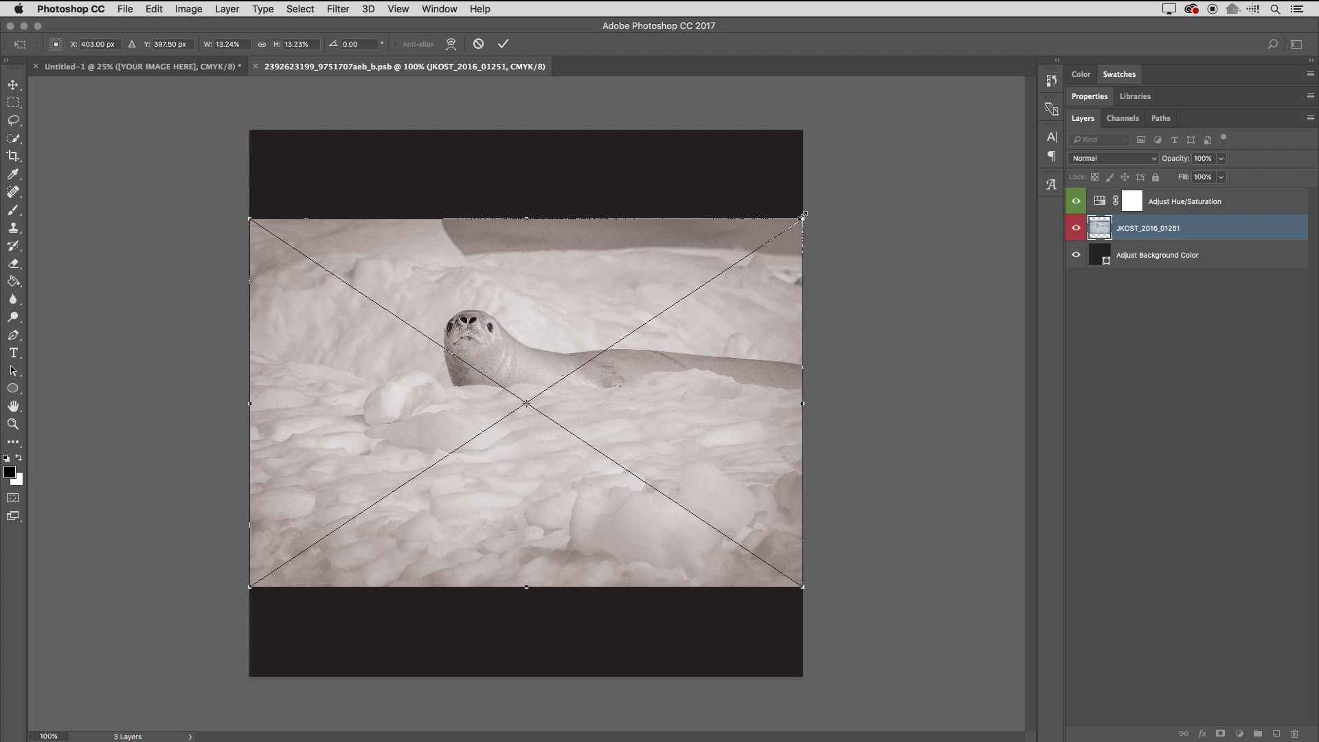
left_click_drag(803, 215, 921, 61)
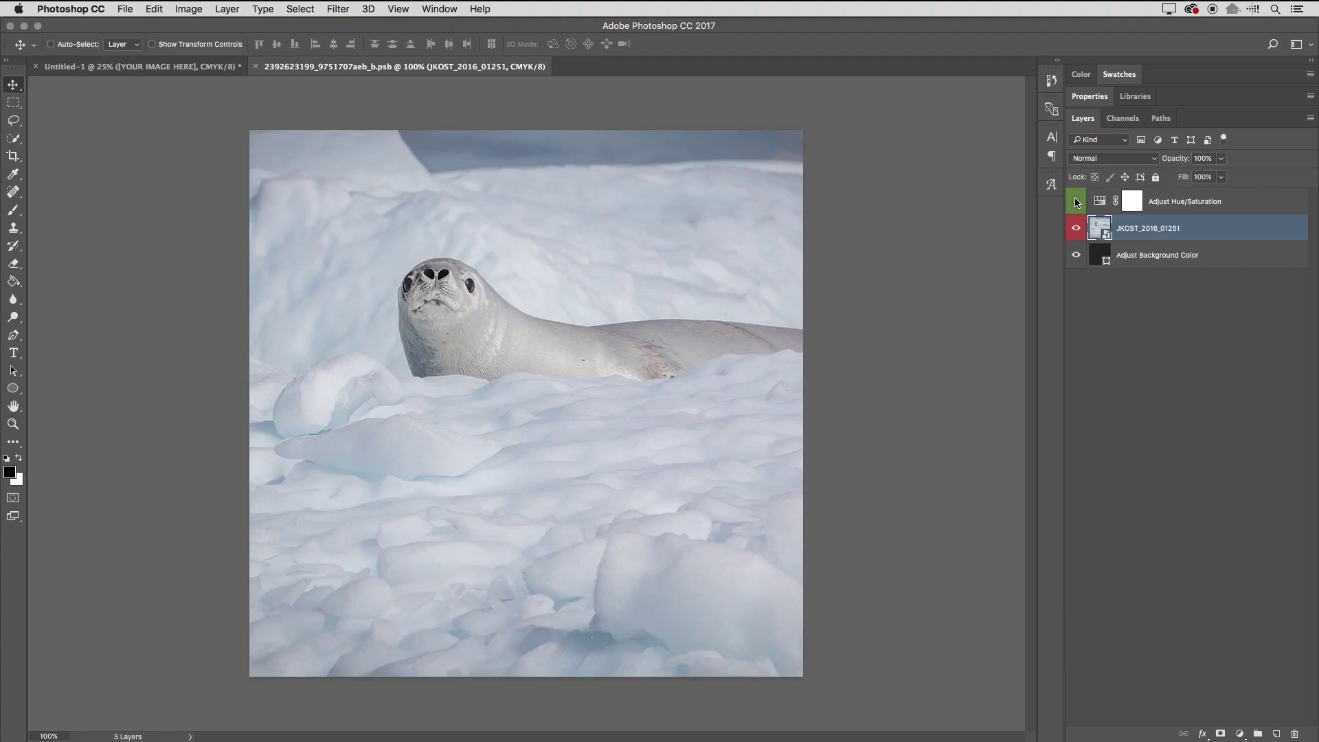
key("super+w")
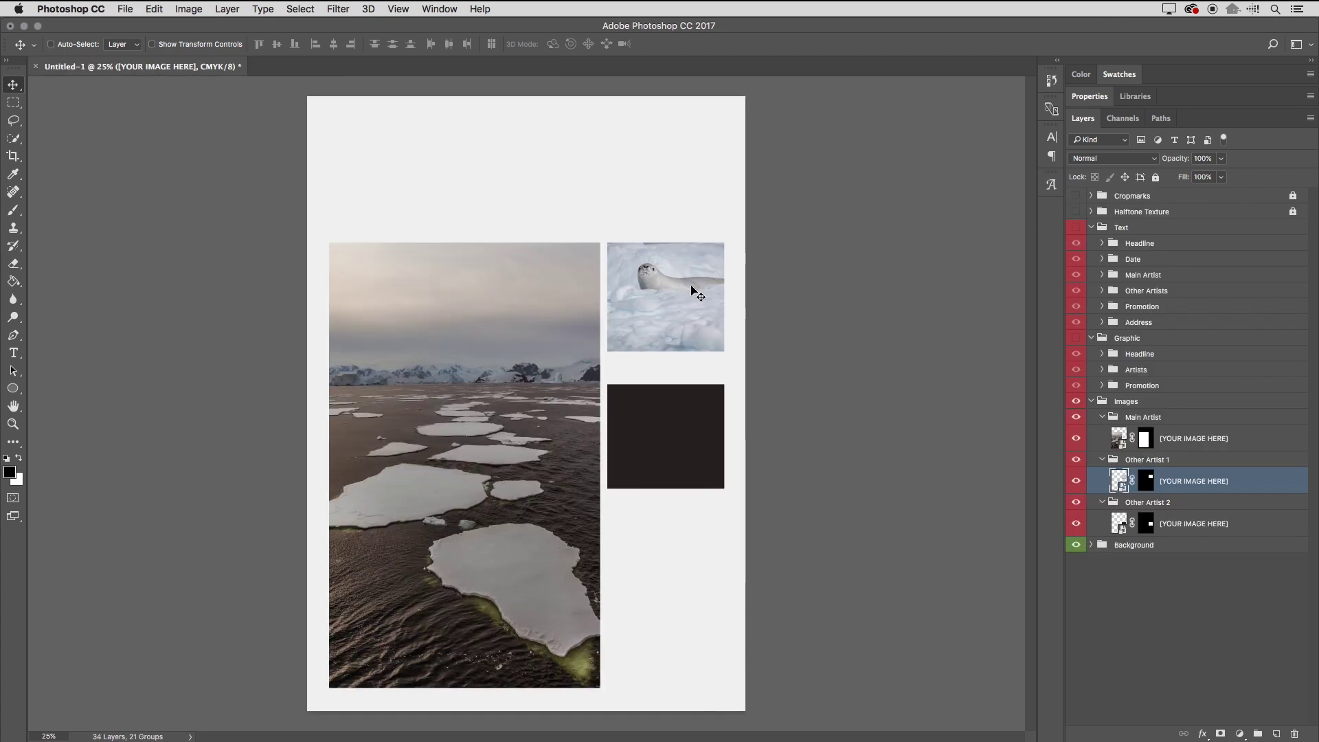
Place JKOST_2016_04993.jpg into the Other Artist 2 placeholder and enlarge it to fill the frame
left_click(1122, 527)
double_click(1122, 527)
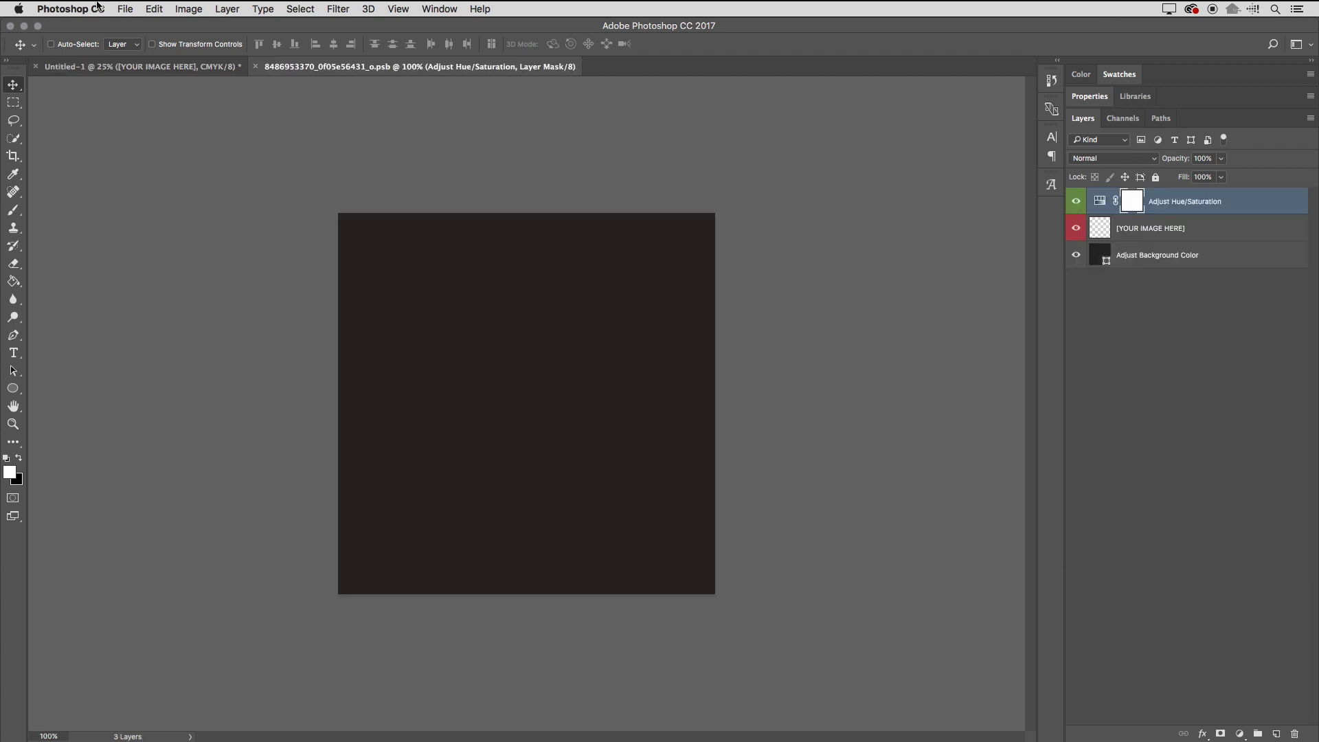
left_click(125, 8)
left_click(151, 260)
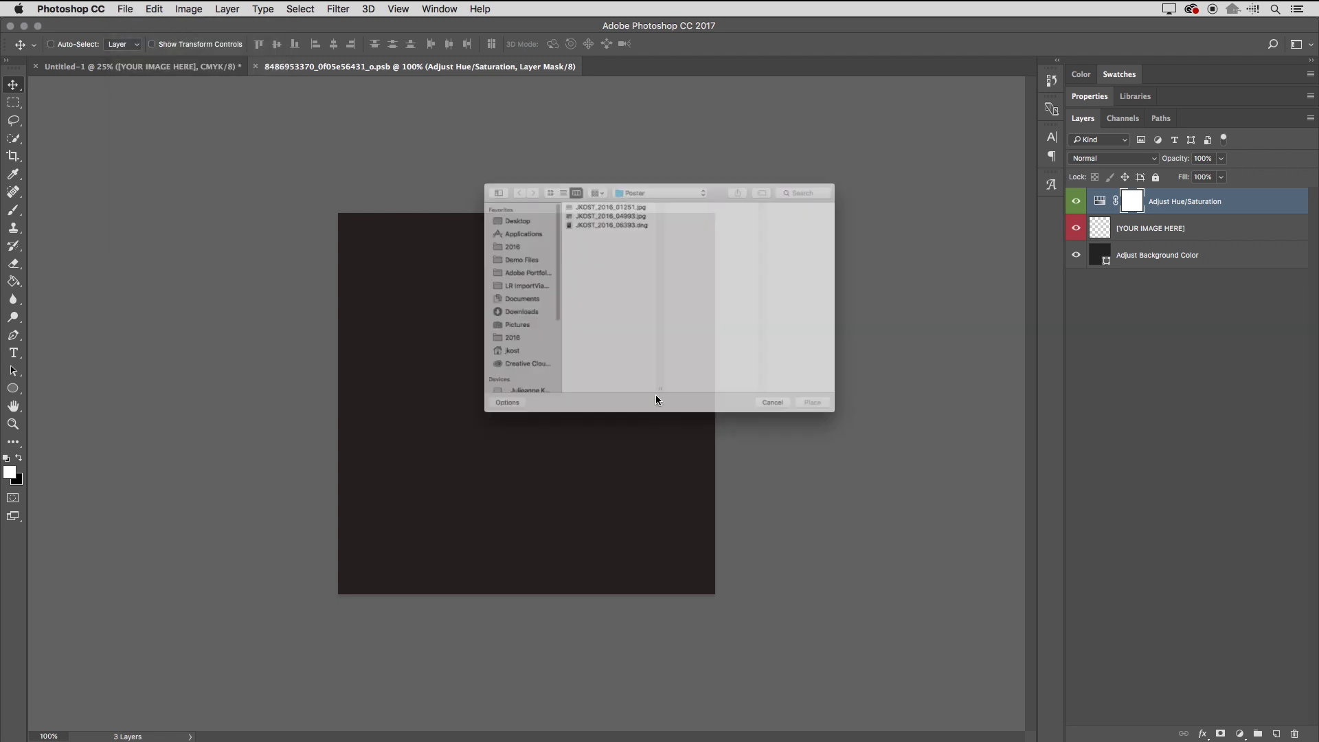
left_click(613, 187)
double_click(613, 186)
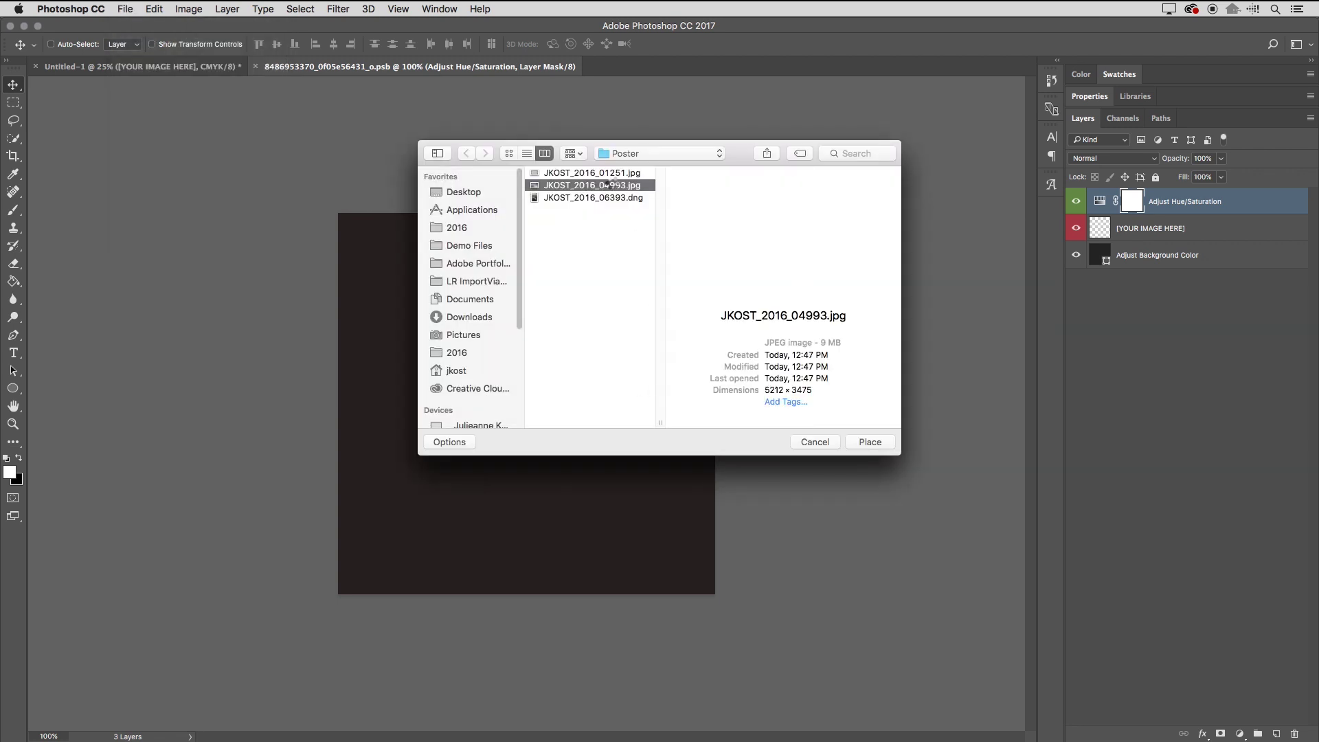
left_click_drag(714, 278, 799, 183)
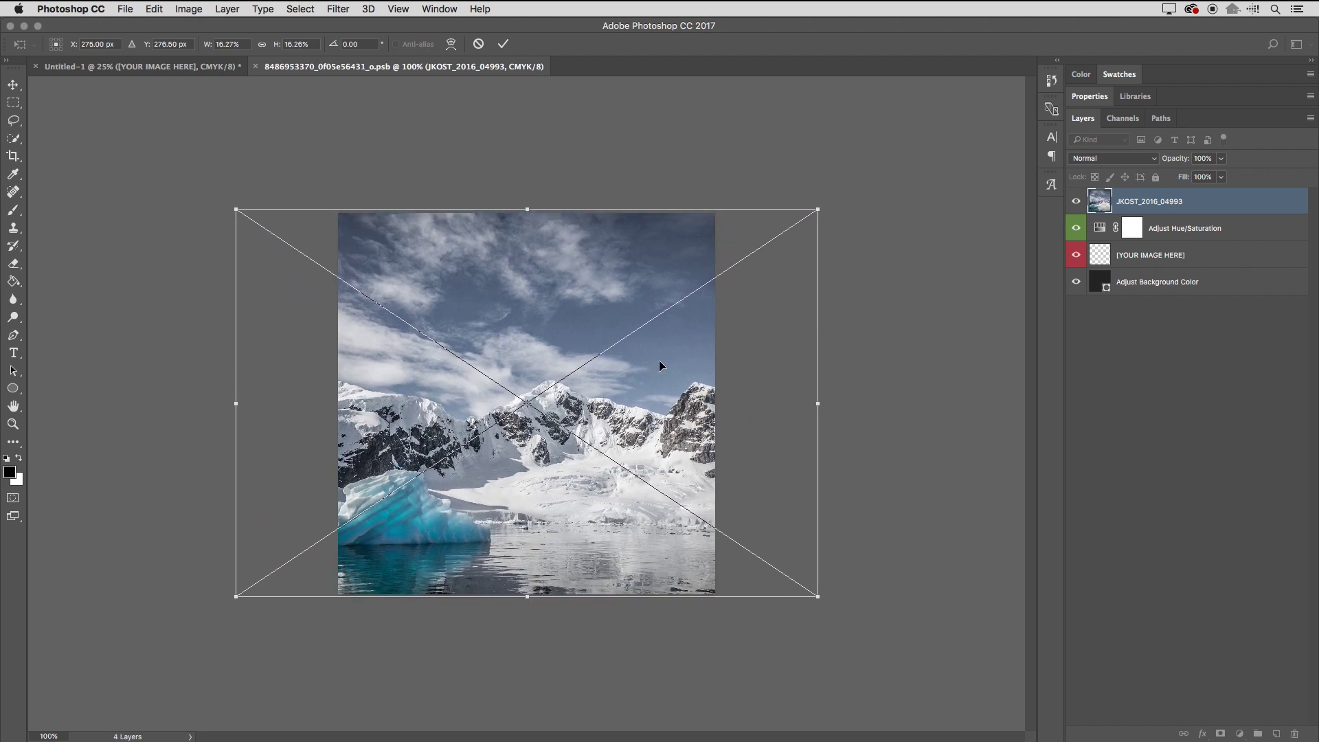
Flip the iceberg photo horizontally, shift it left, and commit the transform
right_click(511, 288)
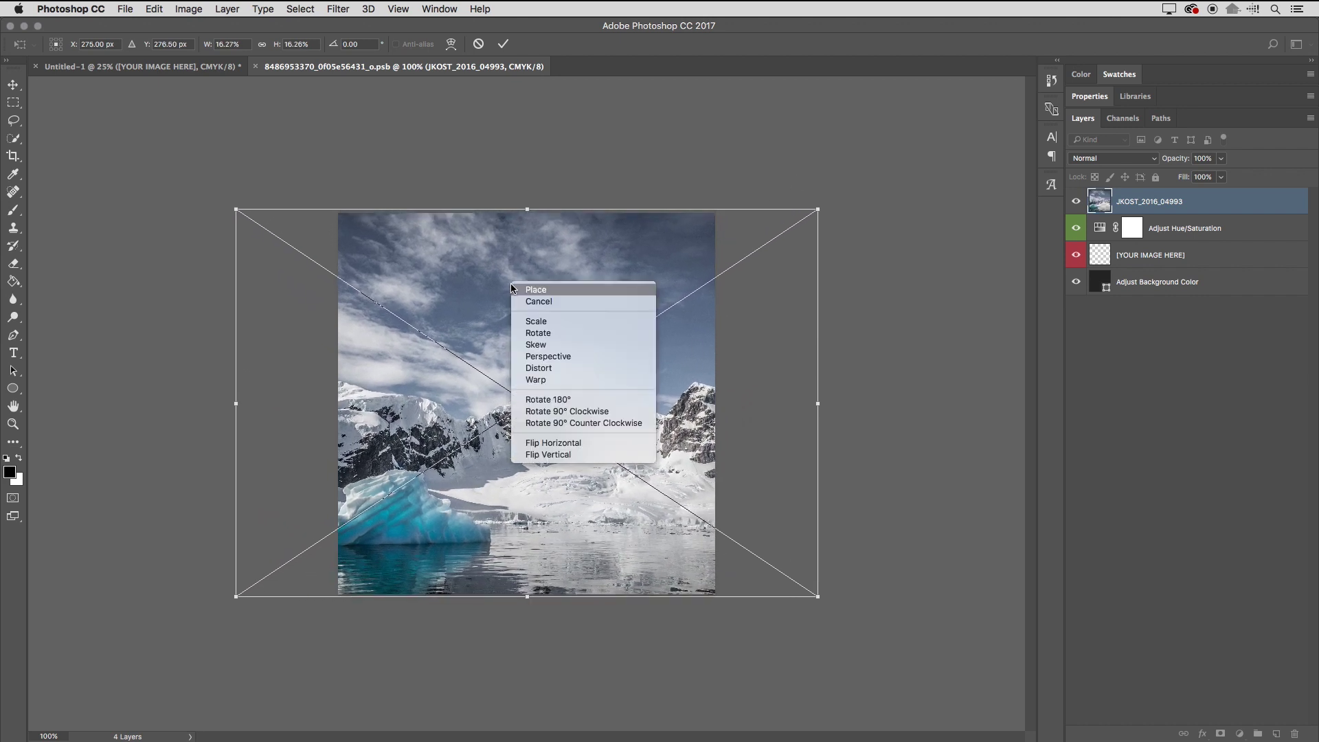
left_click(538, 443)
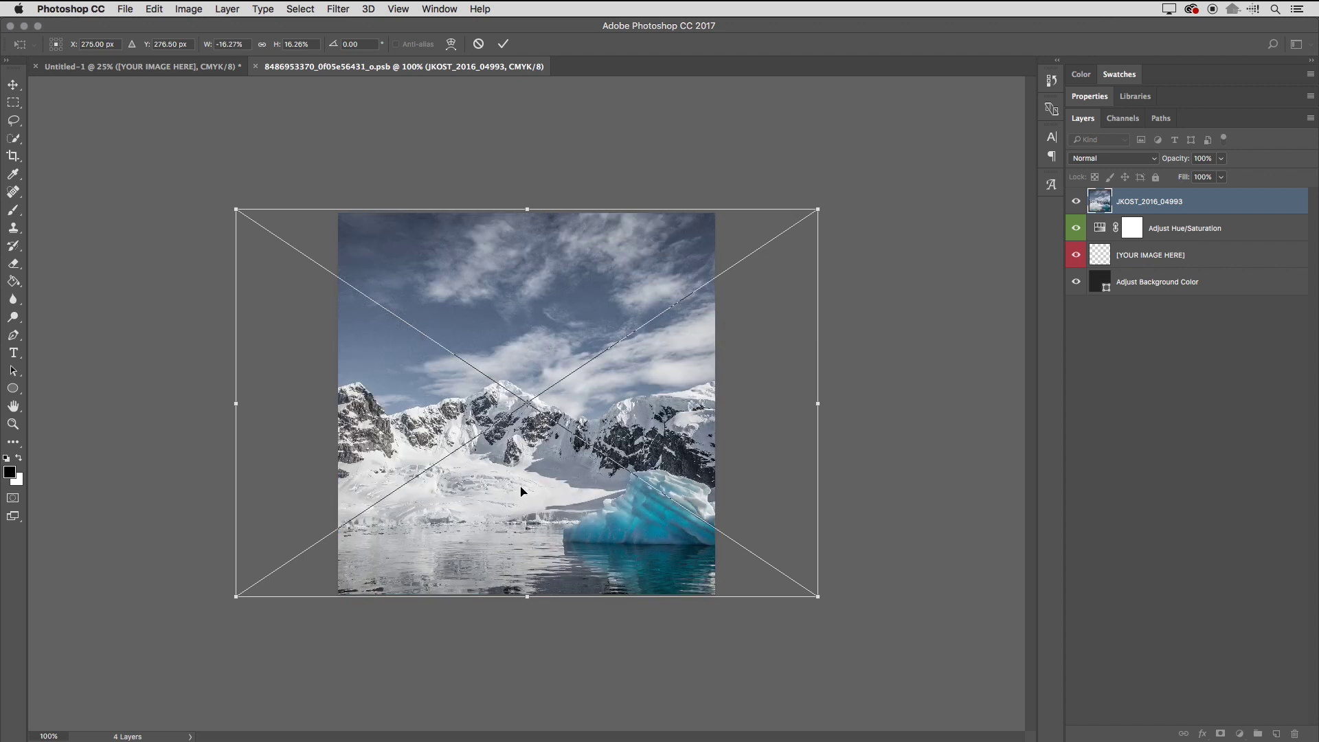
left_click_drag(524, 492, 457, 495)
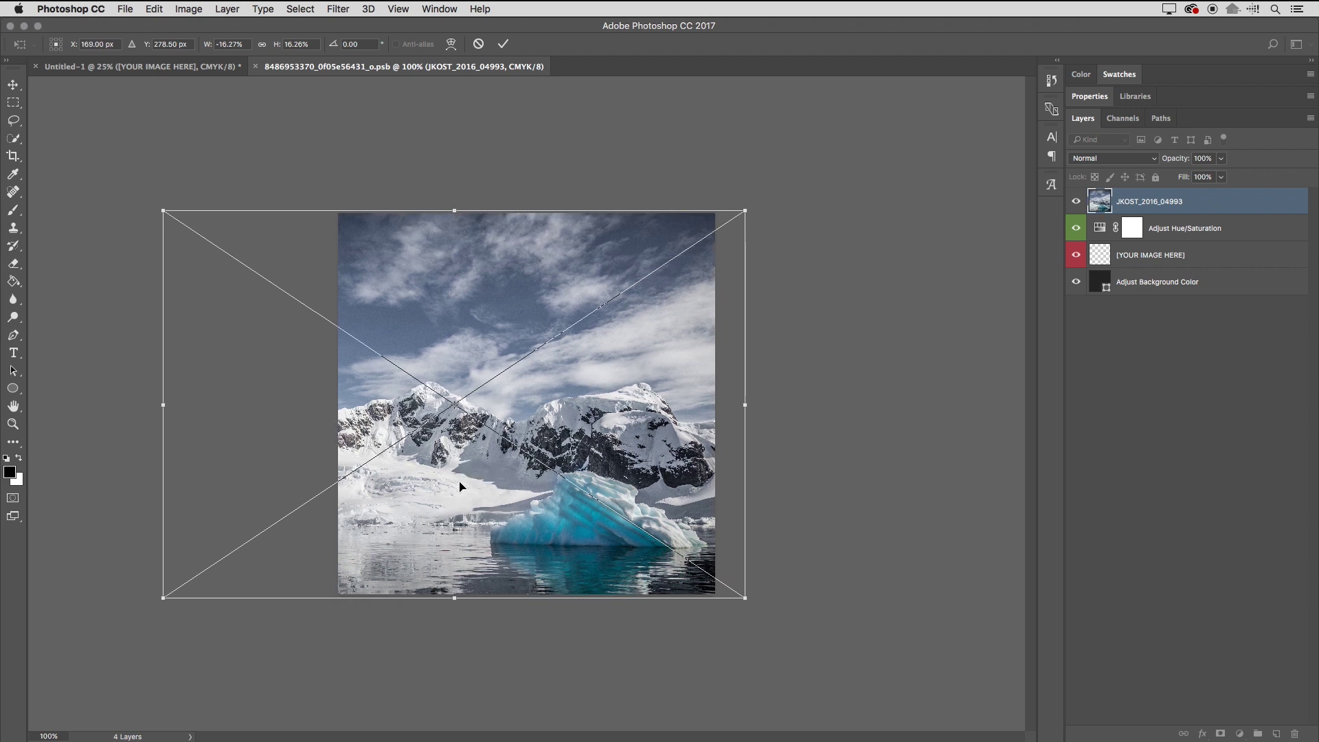
left_click(504, 44)
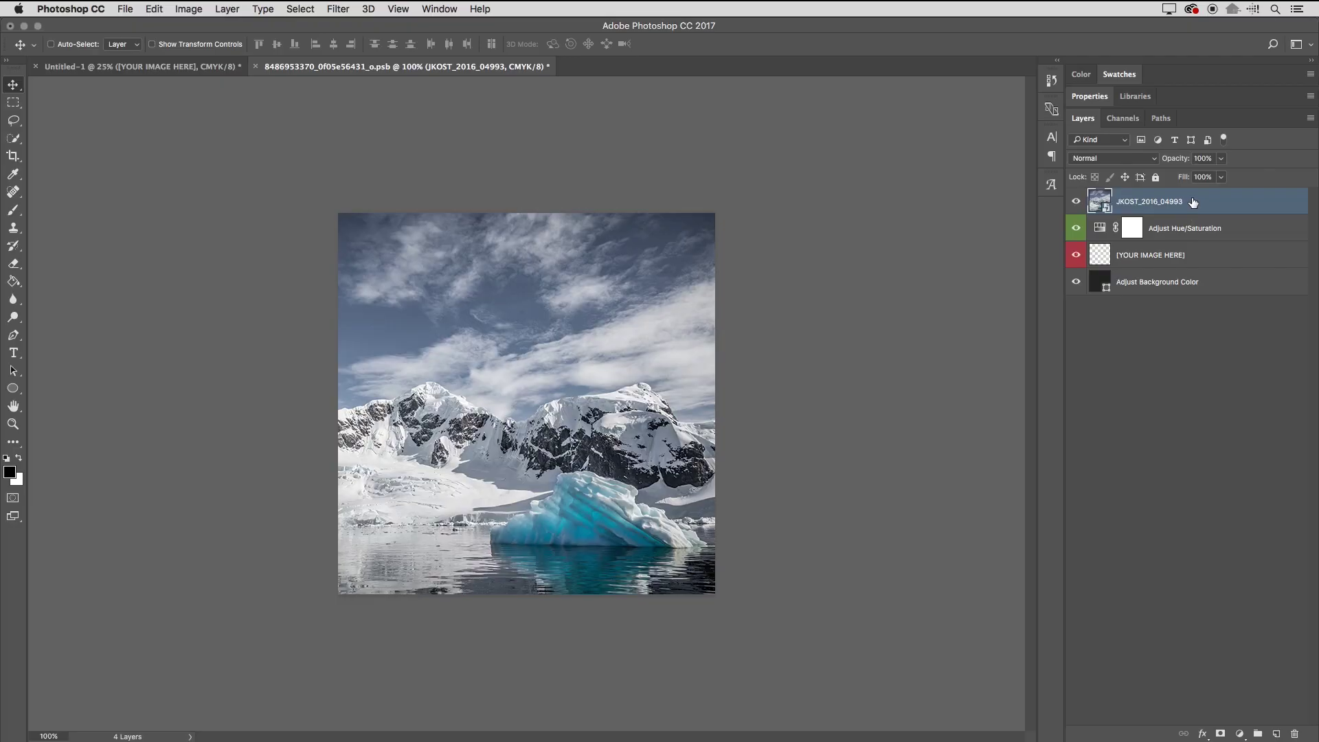
Move the JKOST layer below Adjust Hue/Saturation, hide that adjustment, then save and close the smart object
left_click_drag(1192, 202, 1192, 239)
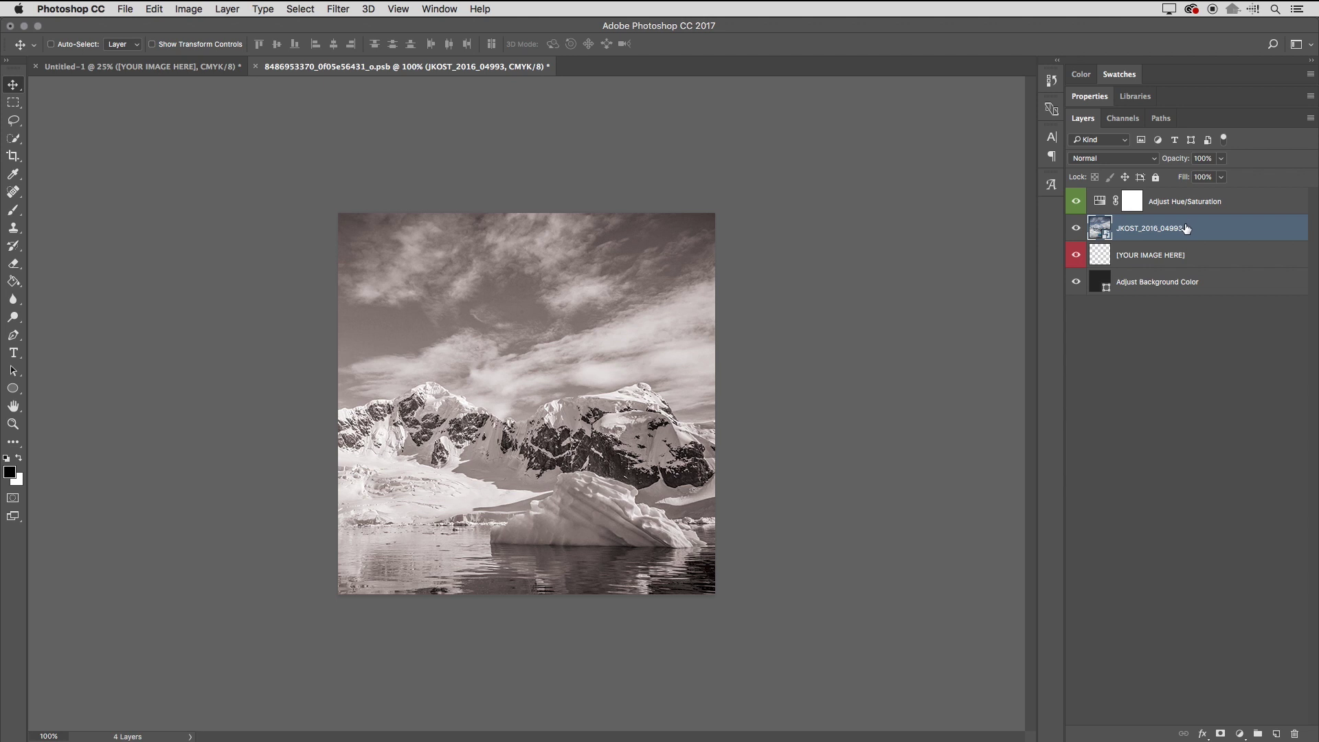
left_click(1076, 201)
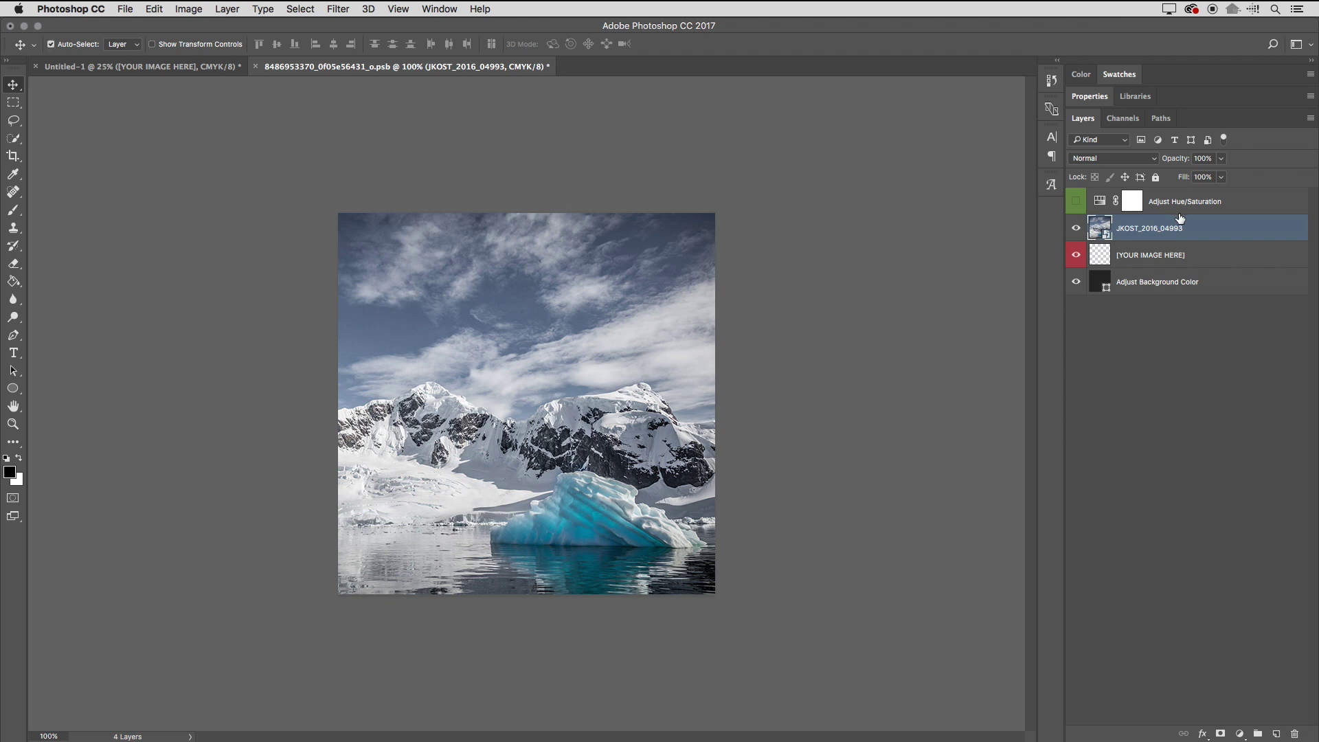
key("super+s")
key("super+w")
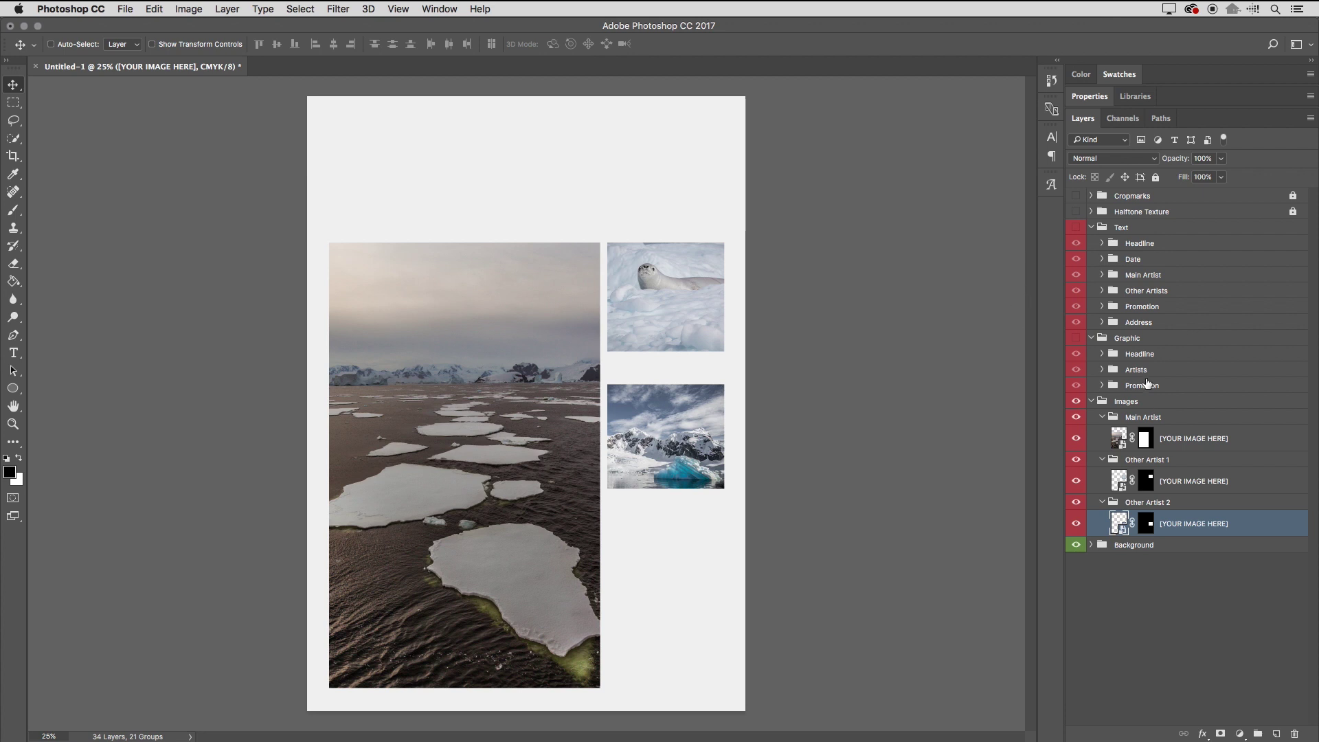
Select the Images group, make the Graphic group visible, and expand its Headline group
left_click(1092, 404)
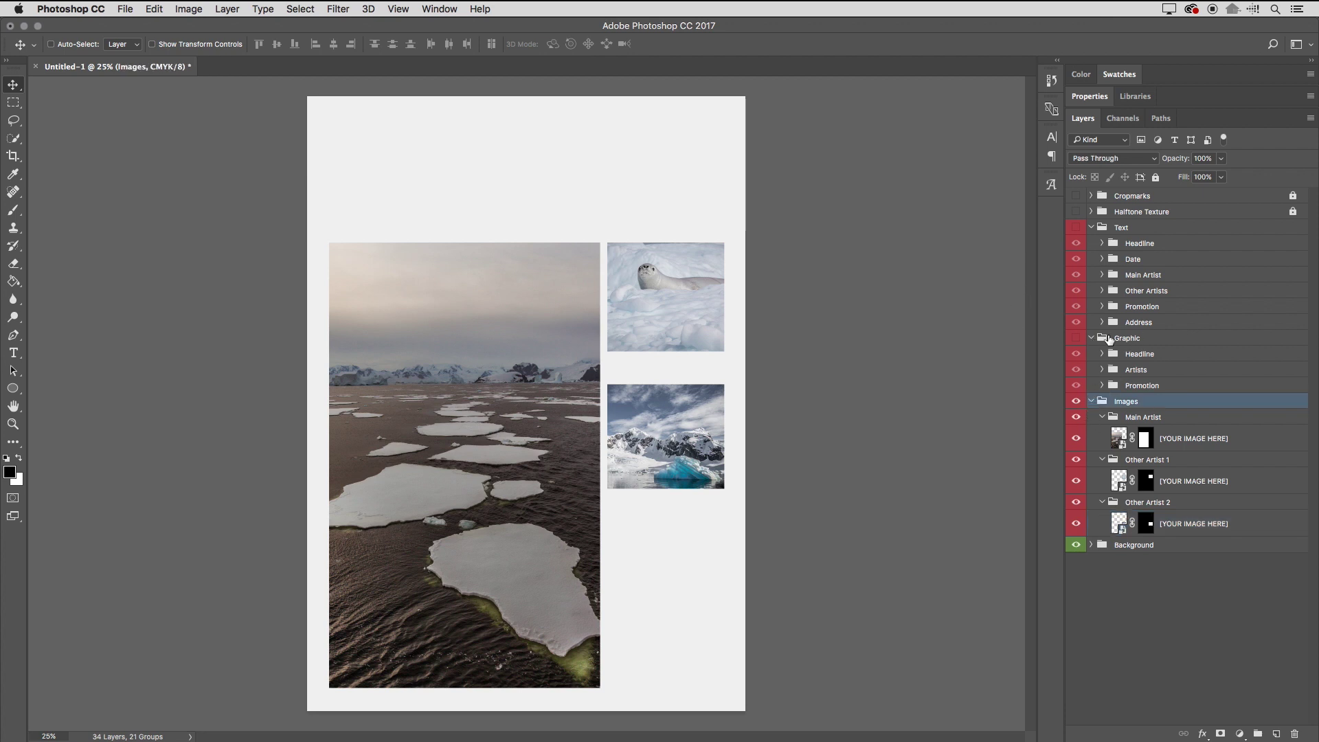
left_click(1076, 339)
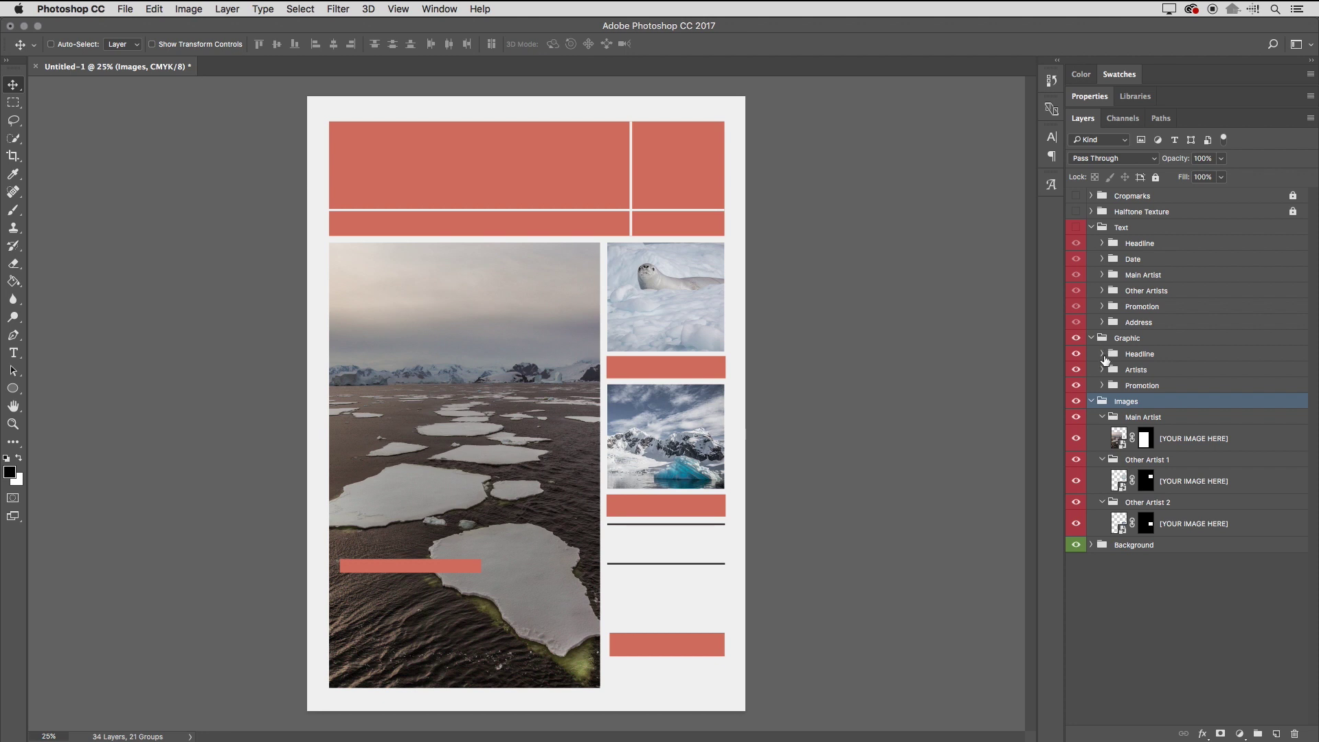
left_click(1102, 353)
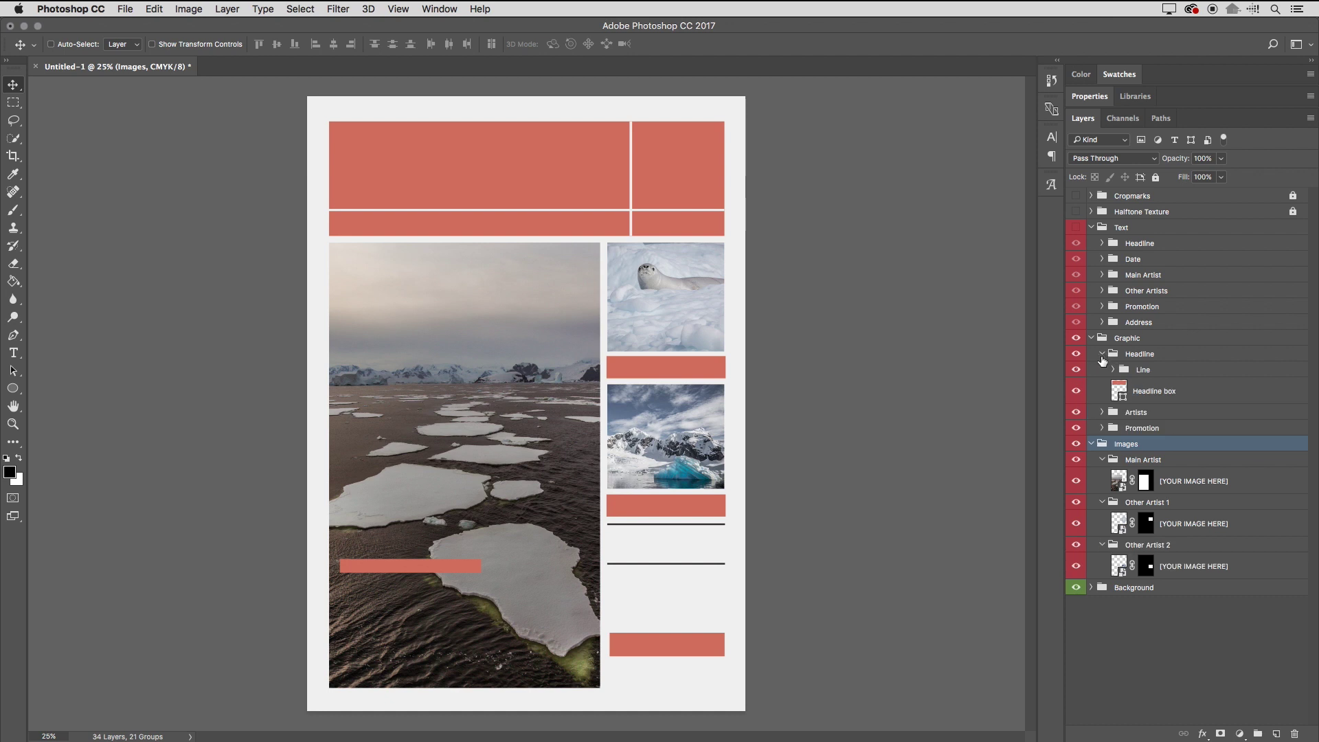
Recolour the Headline box fill to teal #0097bd, sampled from the iceberg photo
double_click(1119, 392)
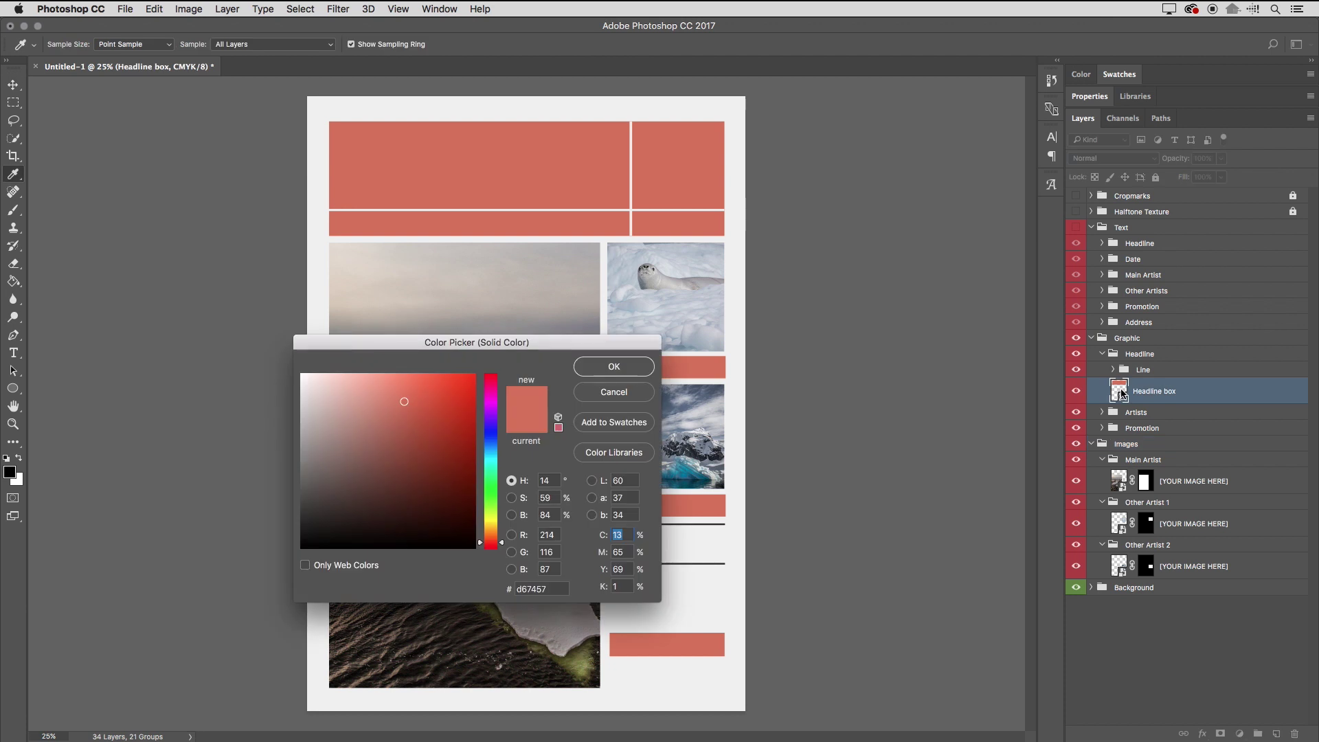
left_click(490, 447)
left_click(425, 444)
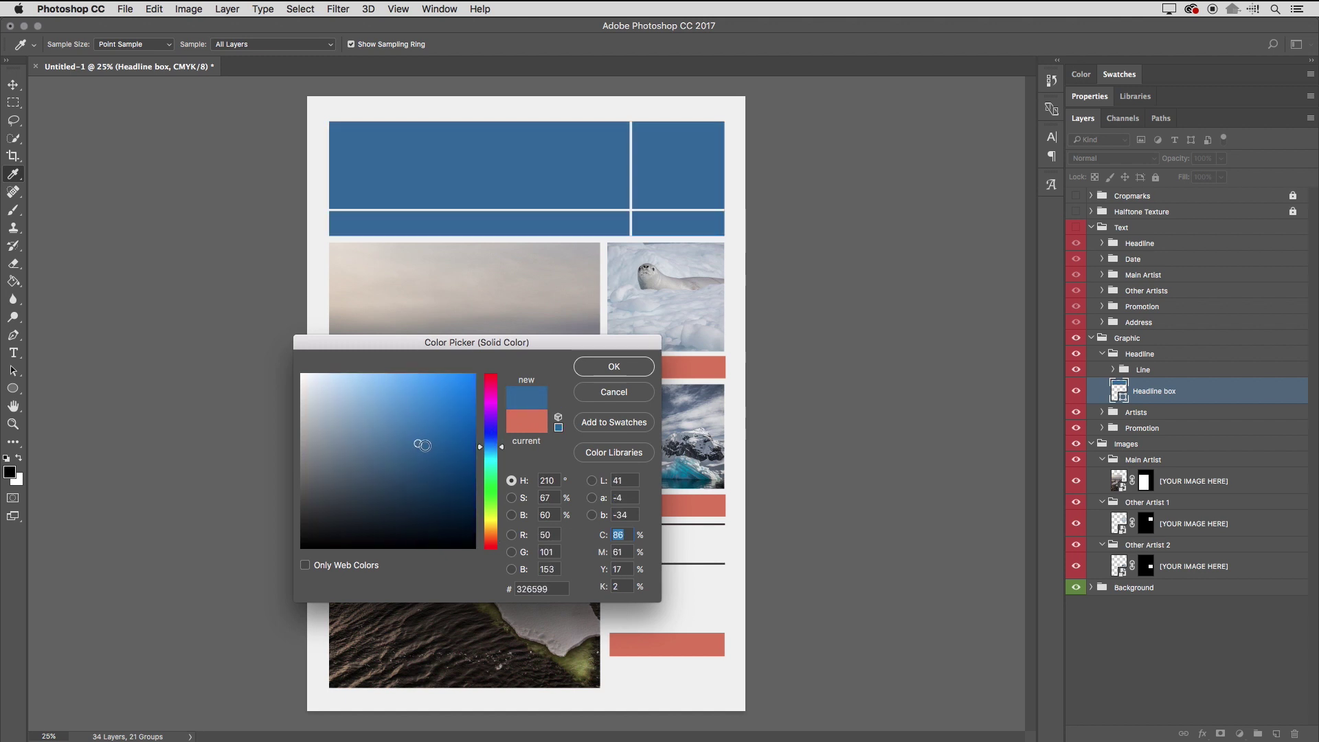
left_click(689, 468)
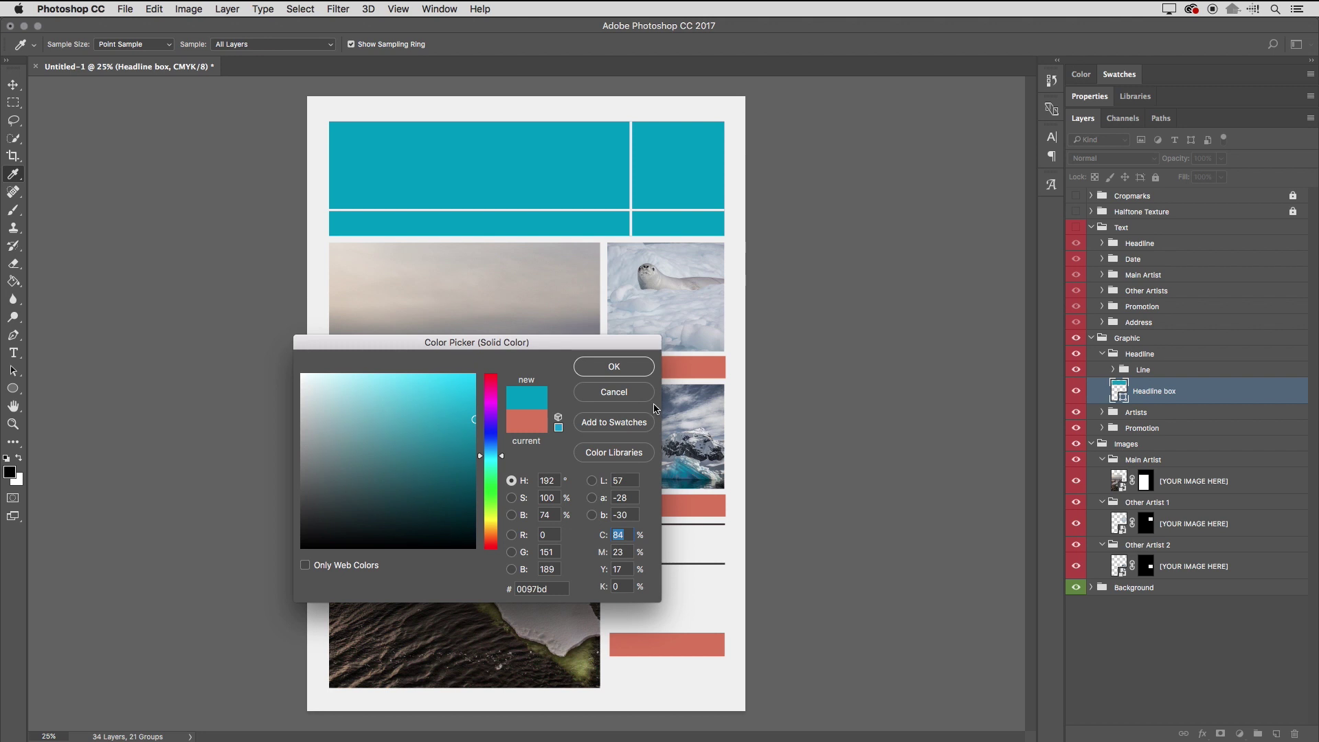
left_click(625, 373)
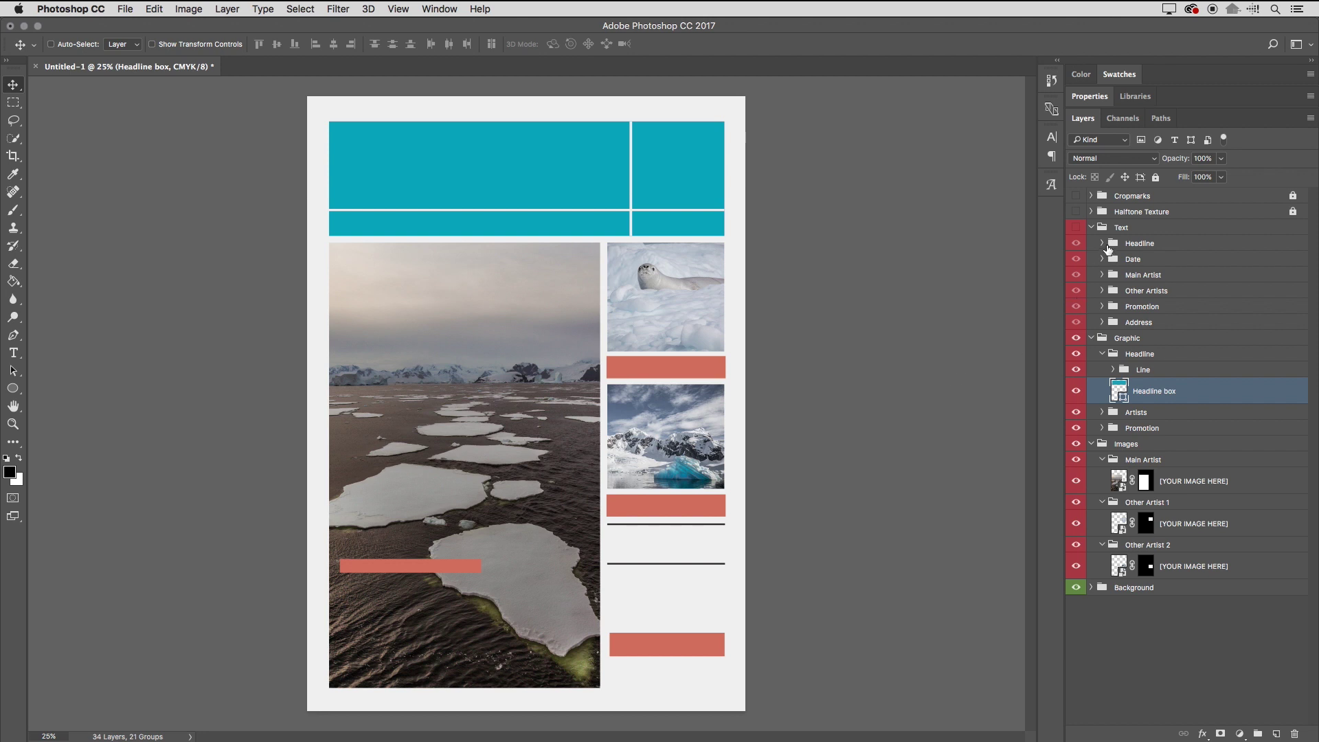
Make the Text group visible to reveal the INDIEROCK headline, 28 AUGUST date and LIVE copy
left_click(1076, 228)
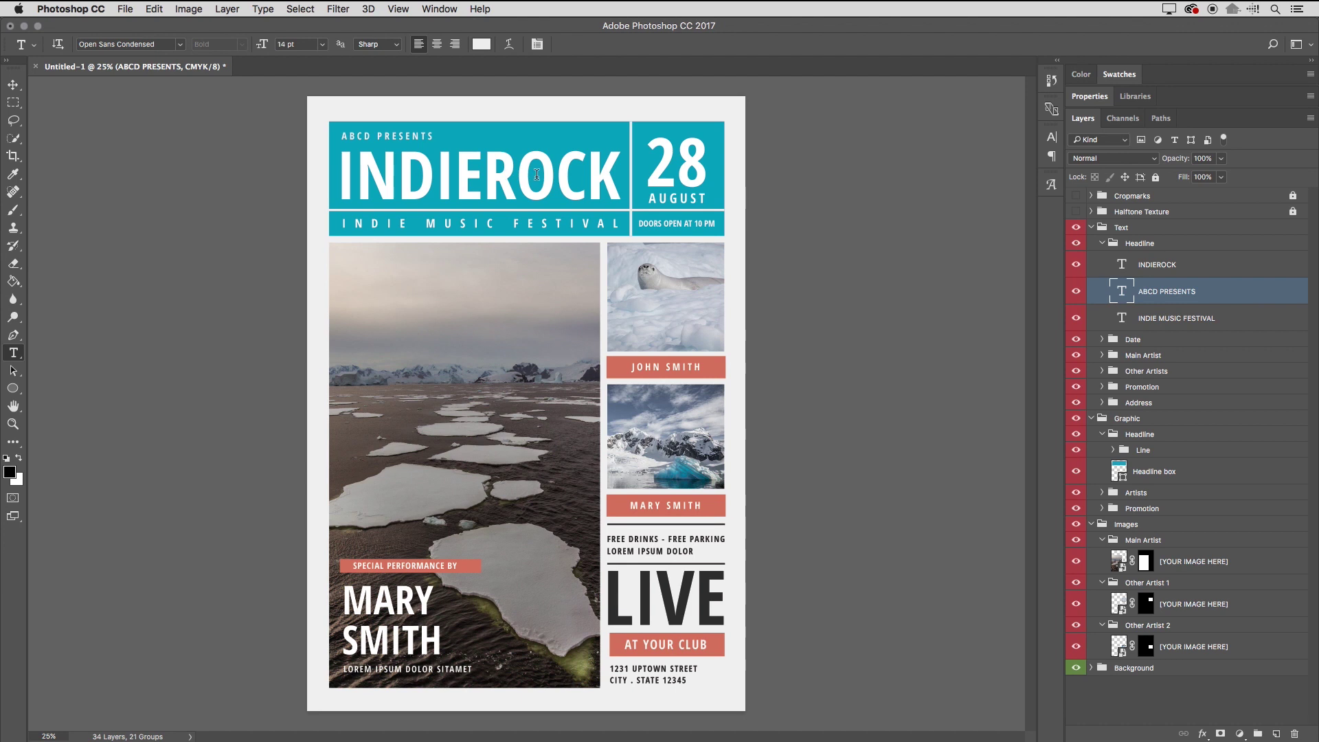
Replace the INDIEROCK headline text with ANTARCTICA
left_click(515, 175)
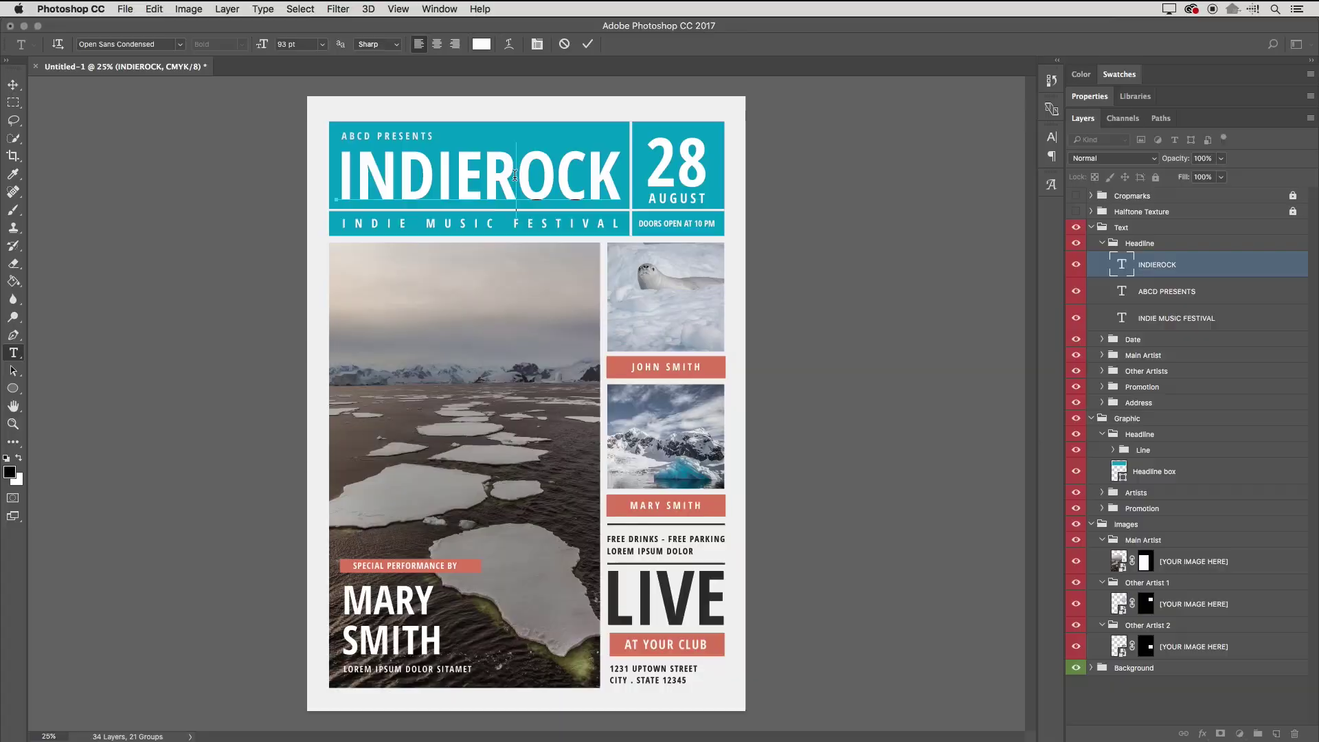
double_click(514, 173)
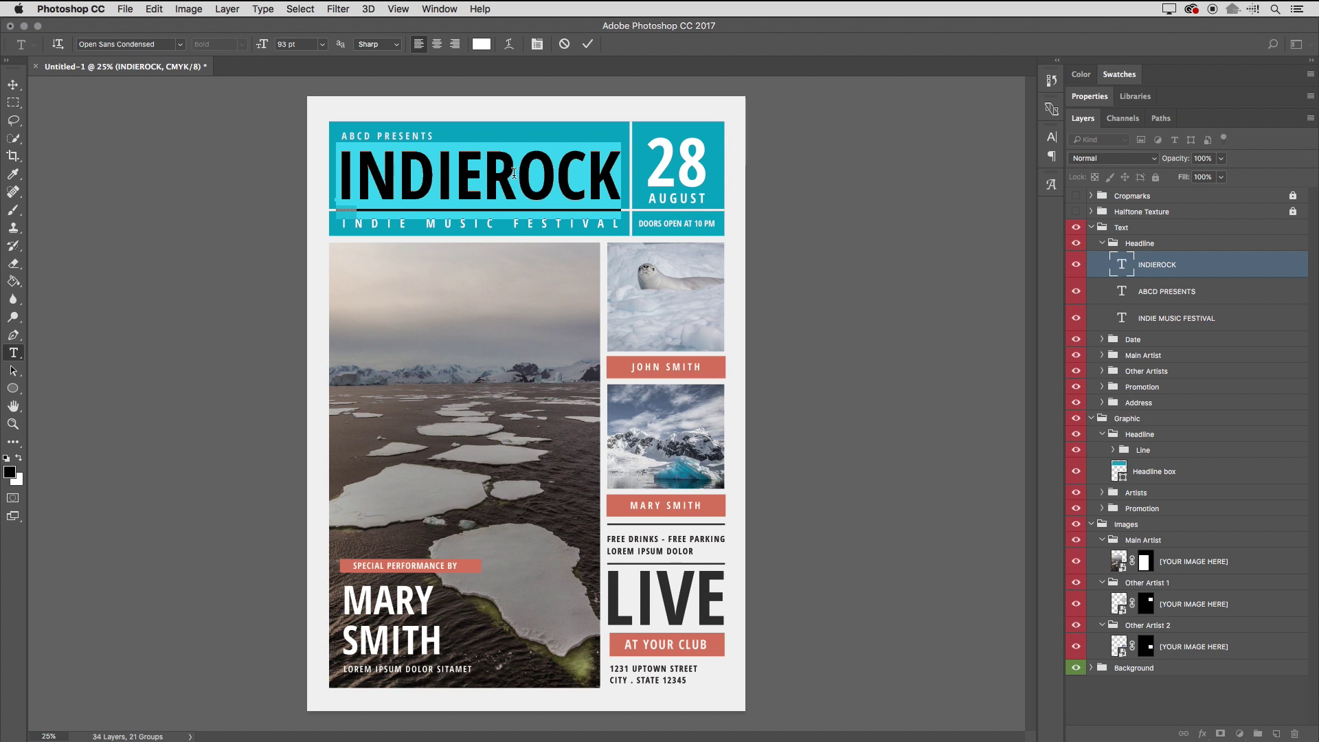
type("ANTARCTI")
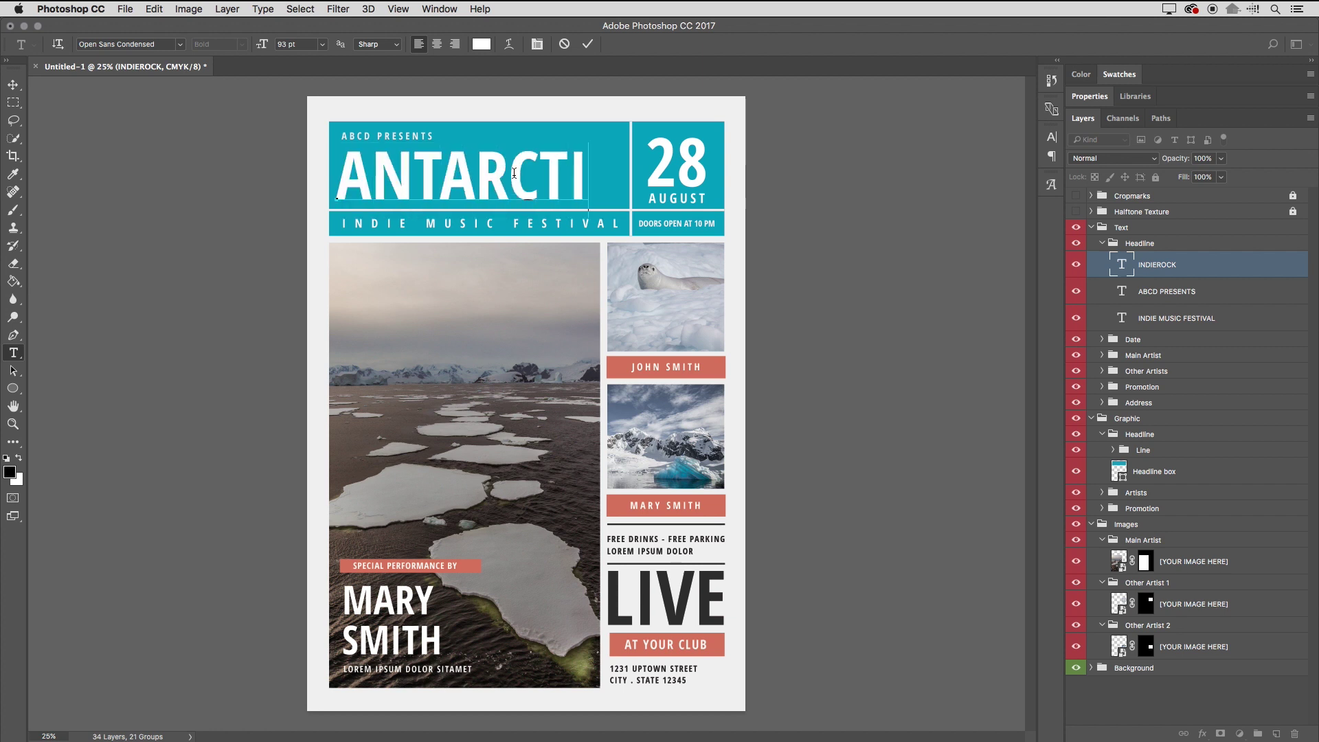
type("CA")
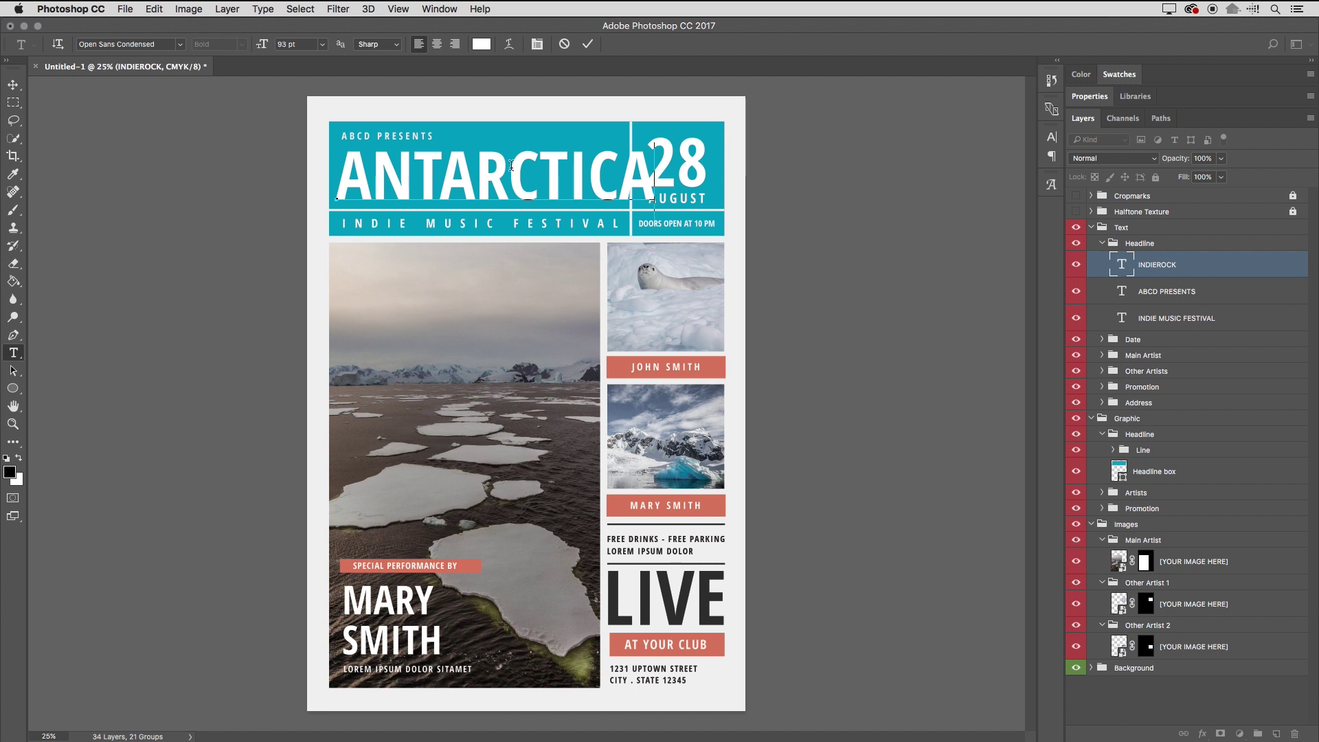
Reduce the ANTARCTICA headline font size to 82 pt
left_click_drag(650, 168, 319, 168)
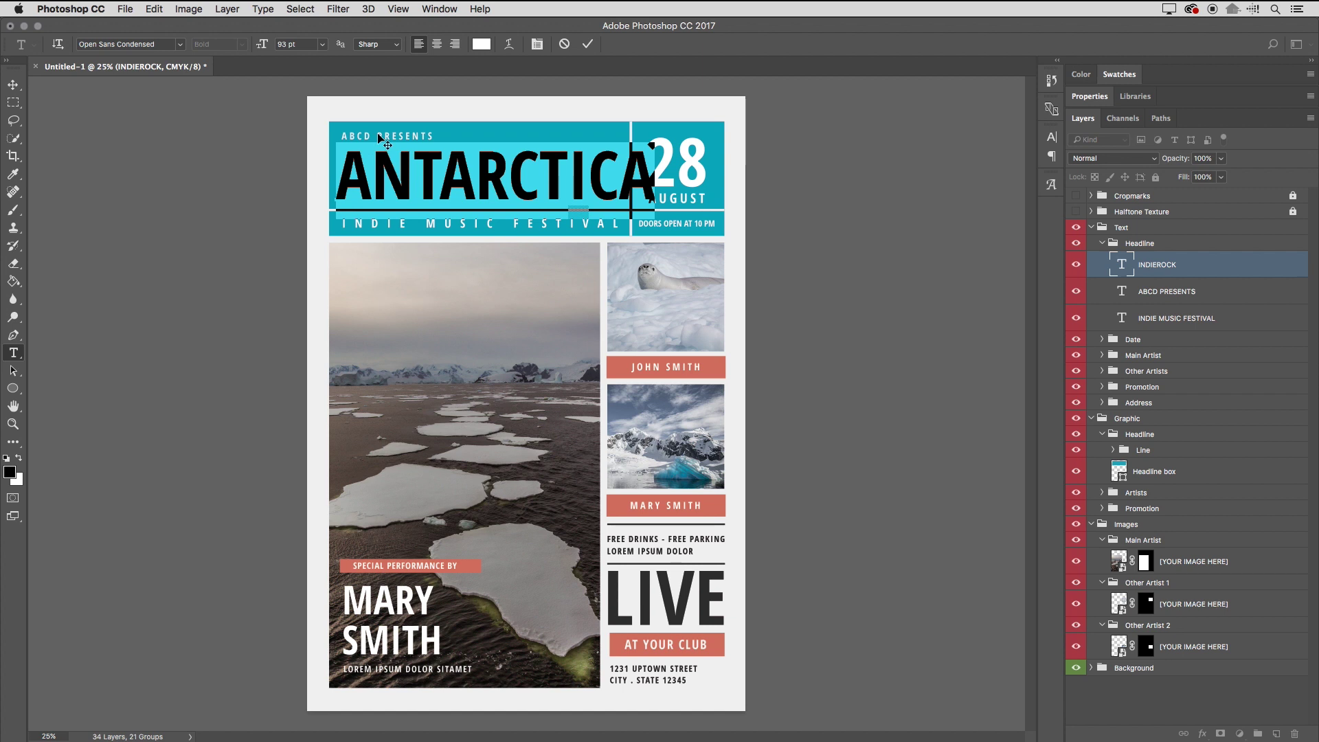
double_click(312, 44)
key("Down")
key("Down")
key("Down")
key("Down")
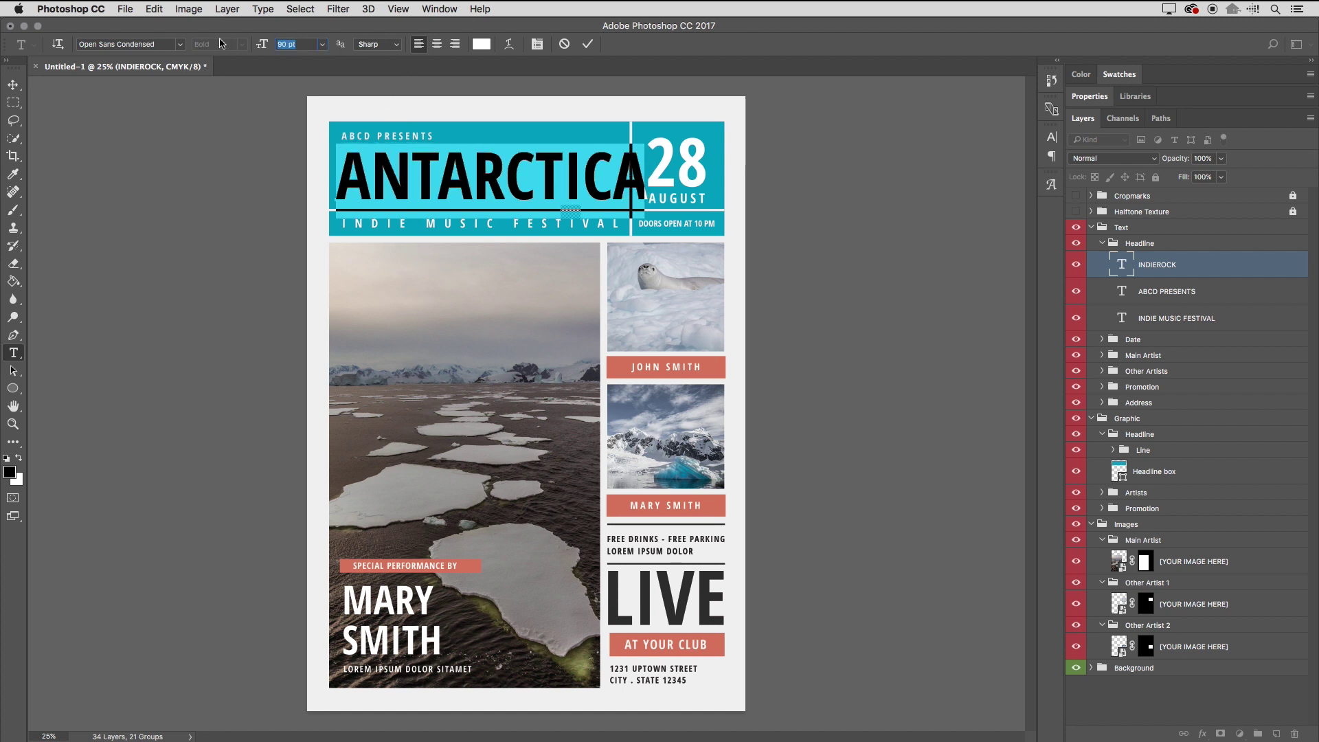
key("Down")
key("Down")
key("Down")
key("Down")
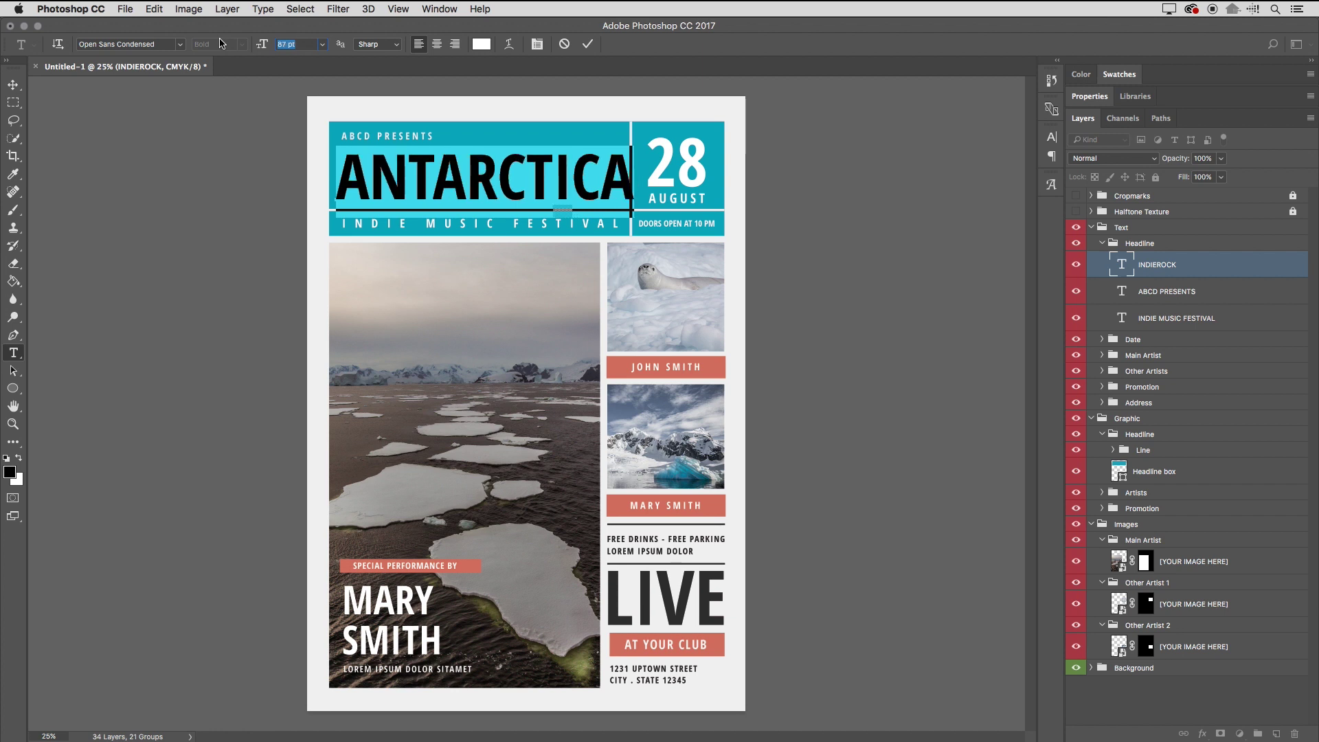
key("Down")
key("Down")
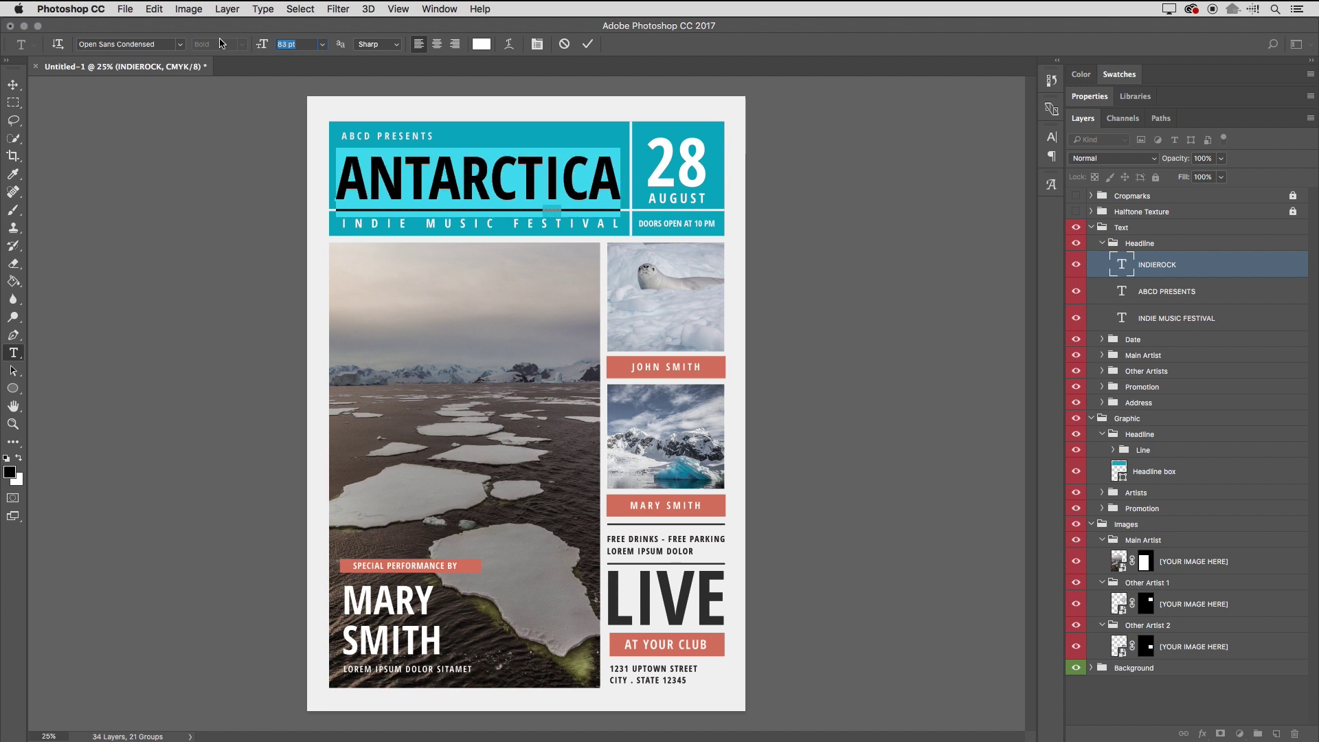
key("Down")
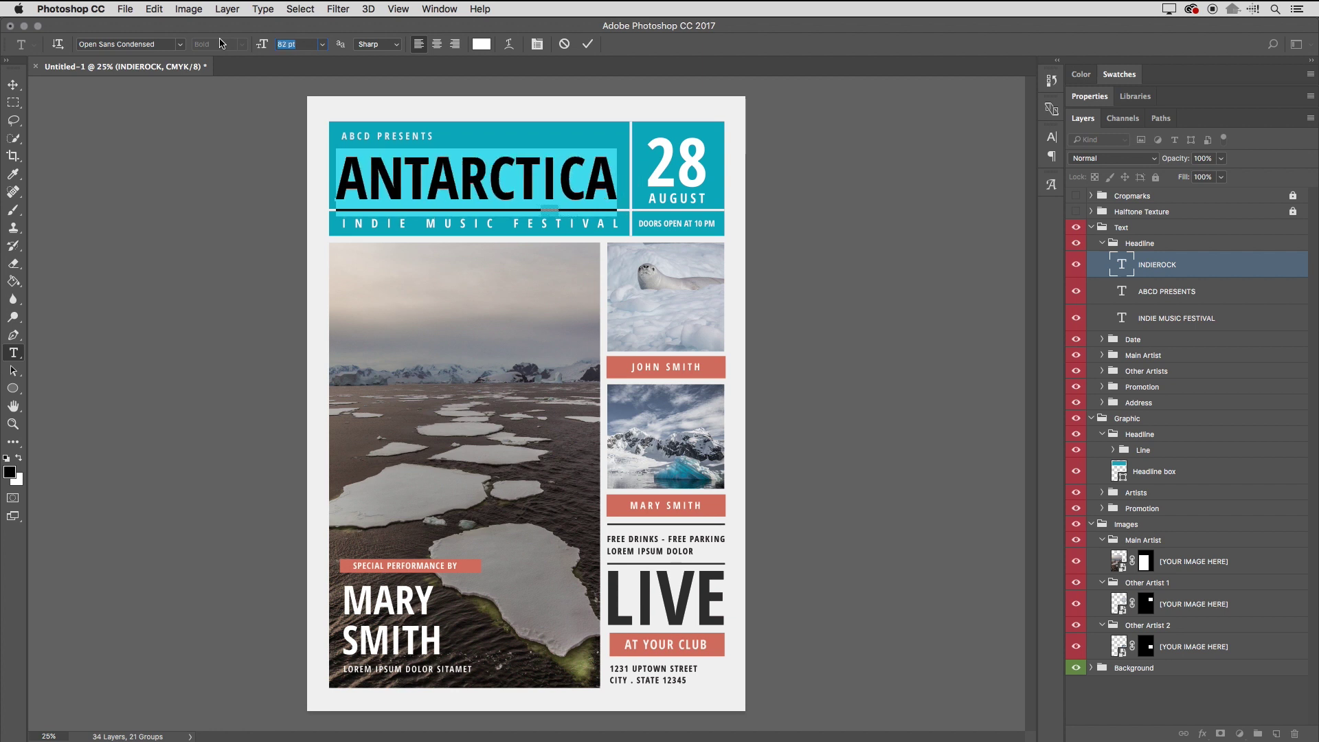
Commit the headline edit, hide the ABCD PRESENTS layer, and switch to Adobe Bridge
left_click(587, 44)
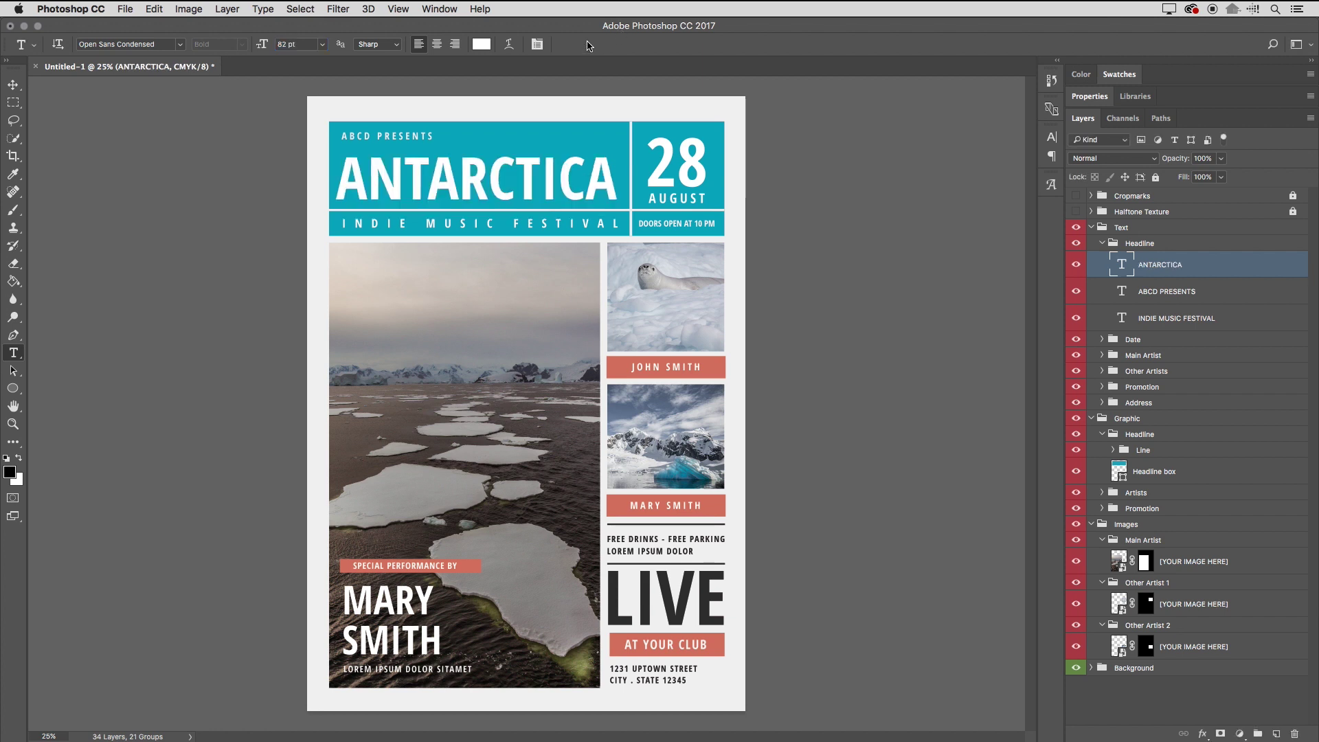
left_click(1077, 293)
key("super+Tab")
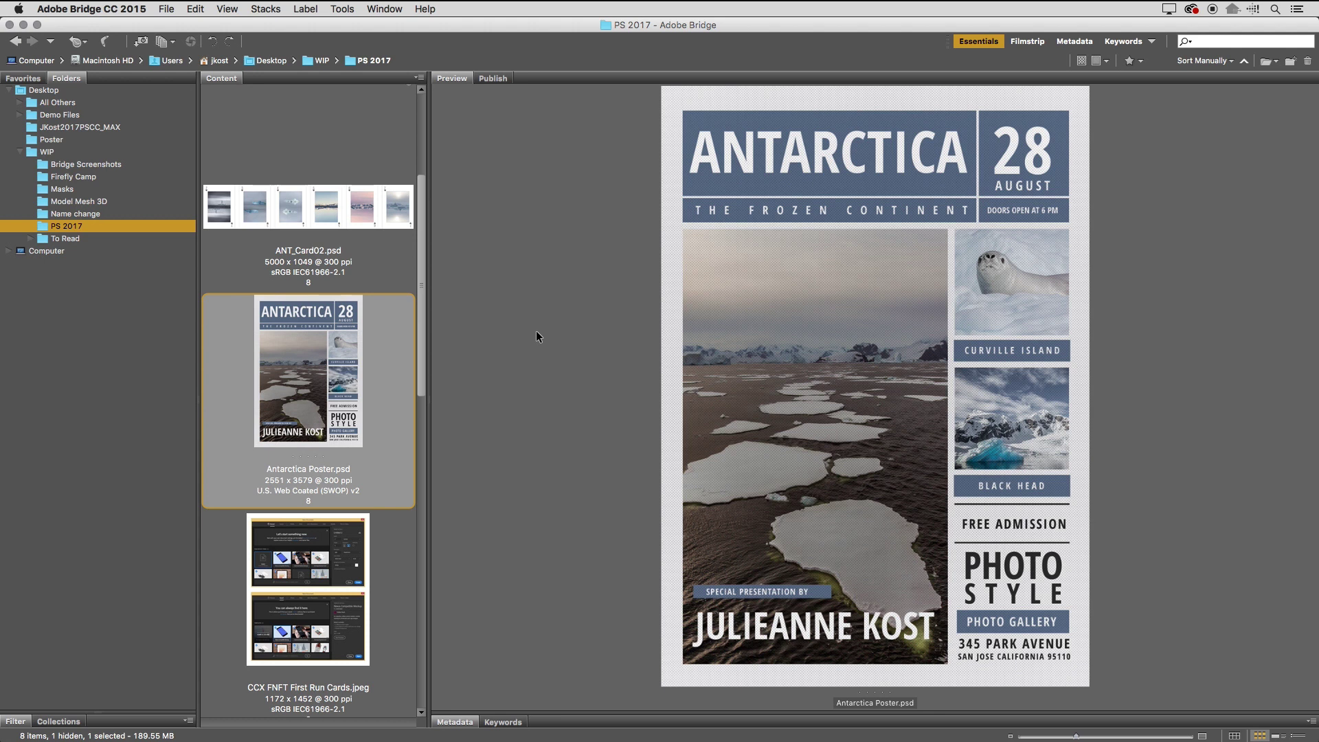